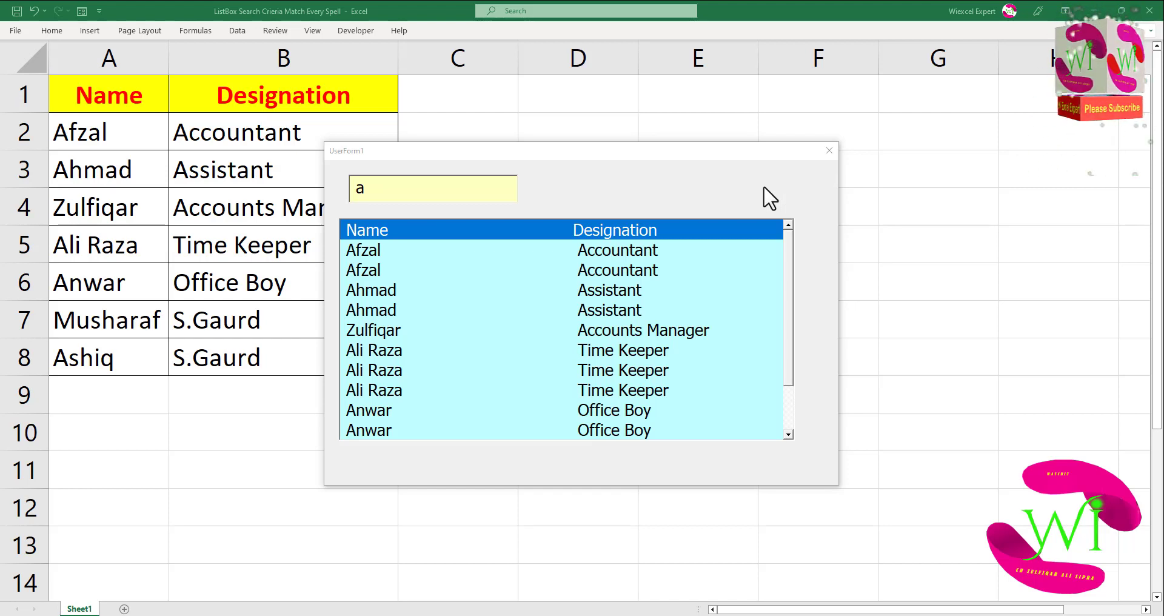
- Try searches 'z', 'al', 'mu' and 'a' in the old form's search box
{"action": "left_click", "coordinate": [400, 195]}
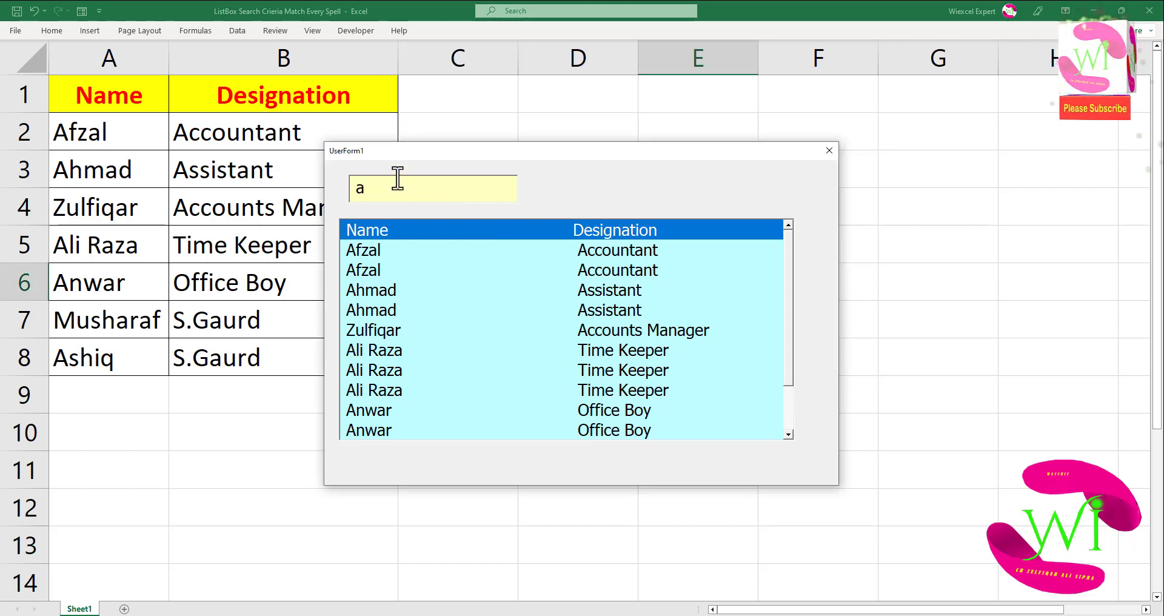
{"action": "key", "text": "BackSpace"}
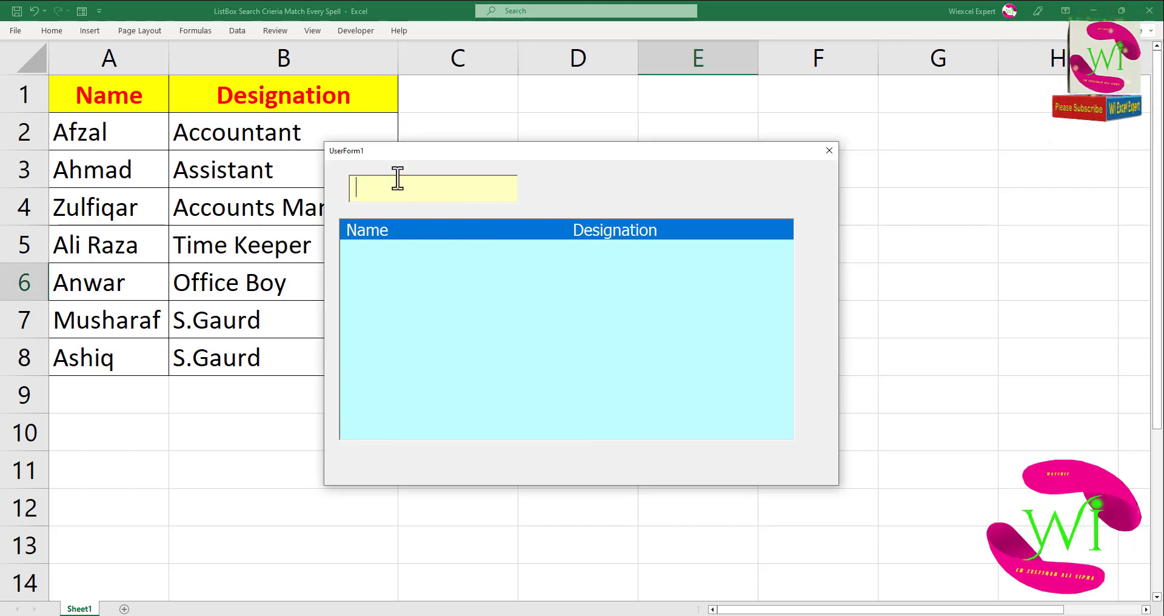
{"action": "type", "text": "z"}
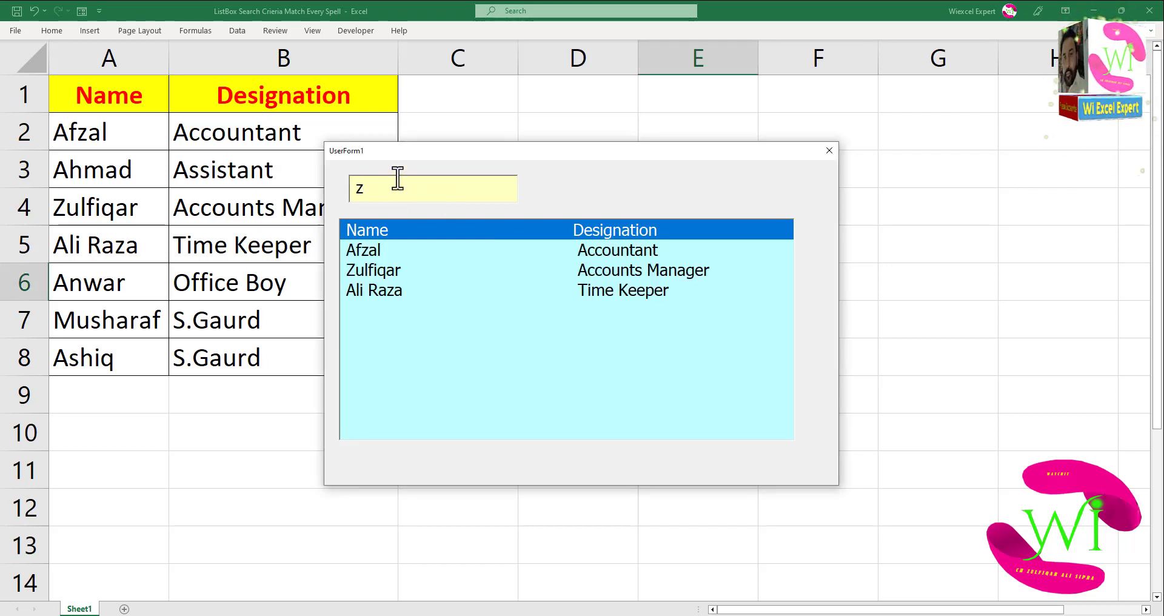
{"action": "key", "text": "BackSpace"}
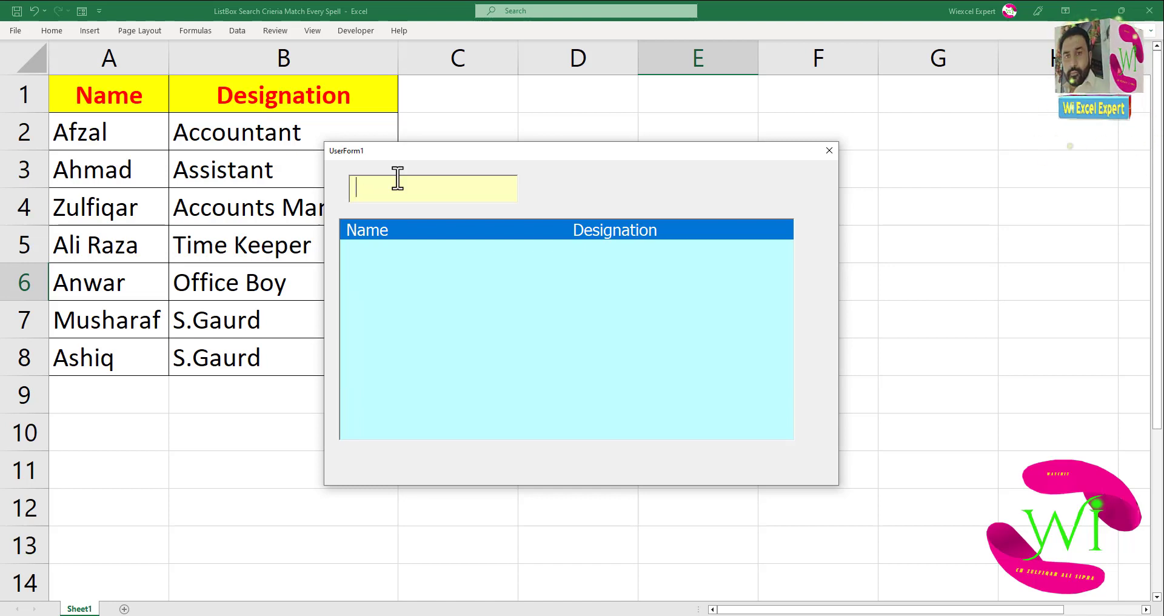
{"action": "type", "text": "al"}
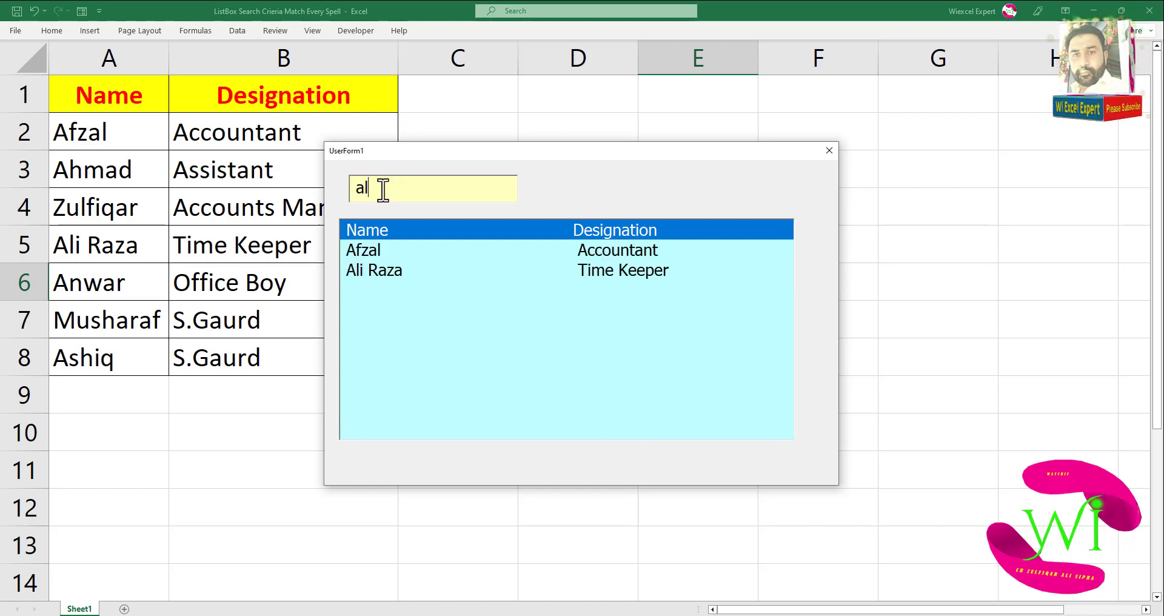
{"action": "key", "text": "BackSpace"}
{"action": "key", "text": "BackSpace"}
{"action": "type", "text": "m"}
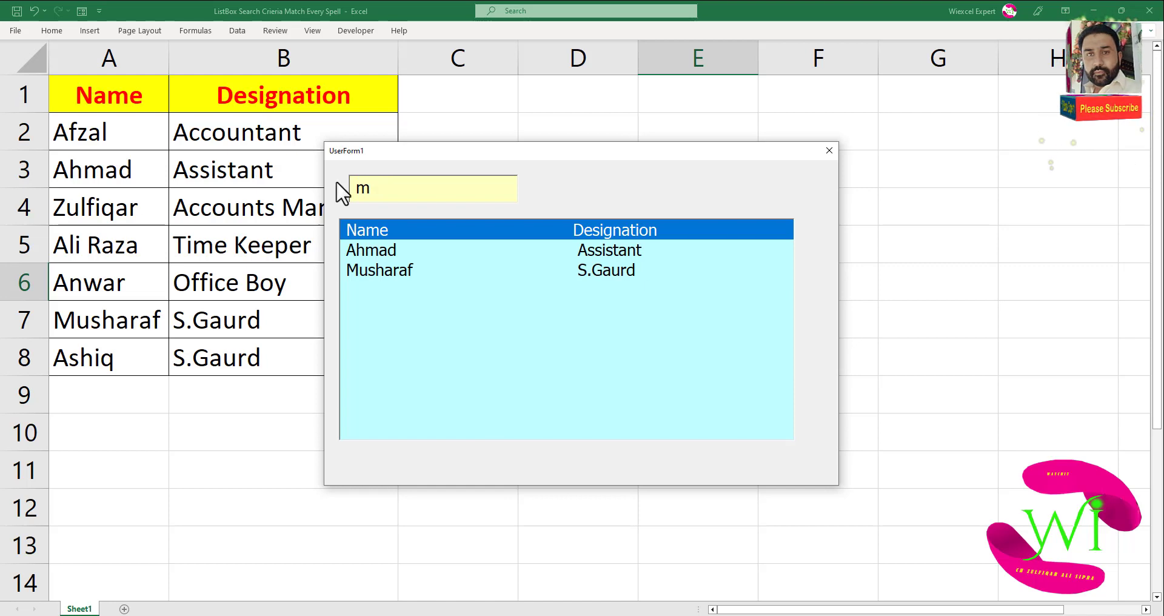
{"action": "type", "text": "u"}
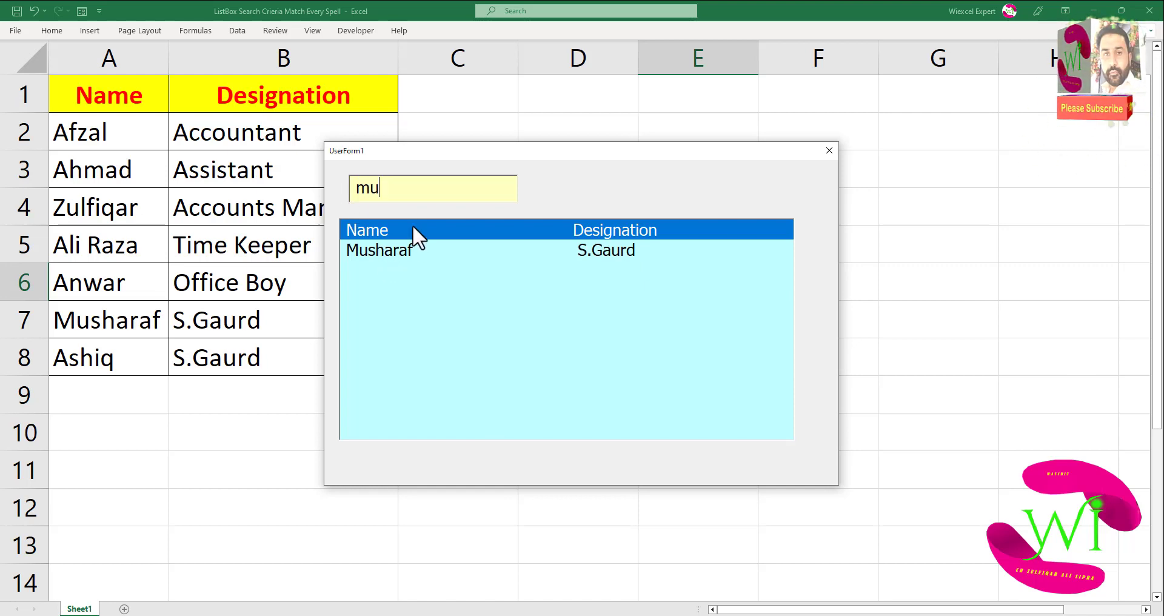
{"action": "left_click_drag", "start_coordinate": [411, 199], "coordinate": [347, 188]}
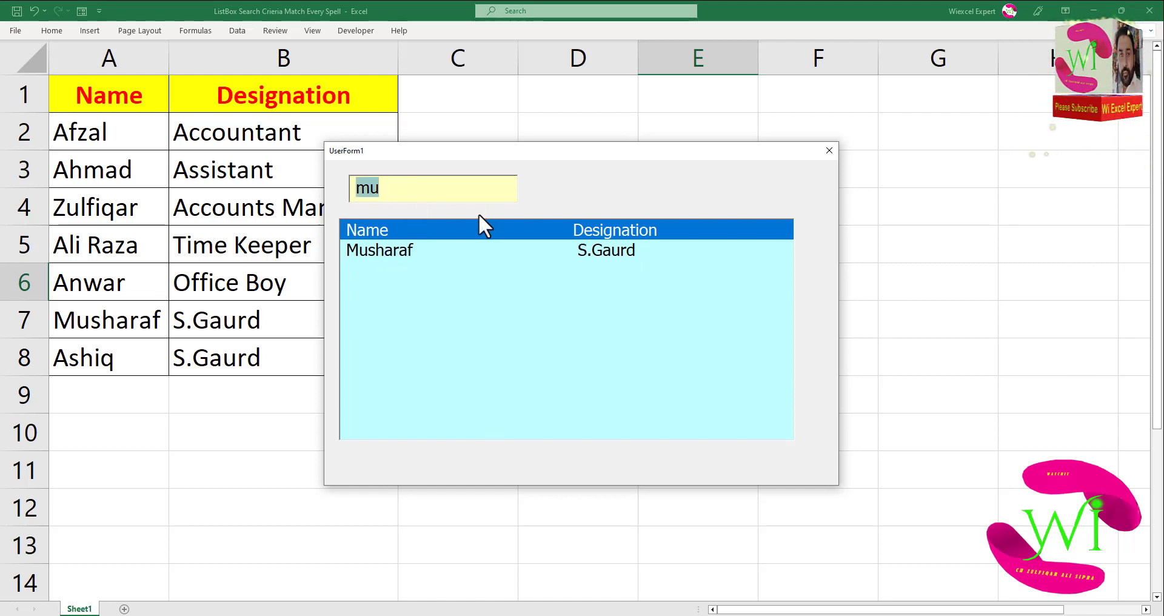
{"action": "type", "text": "a"}
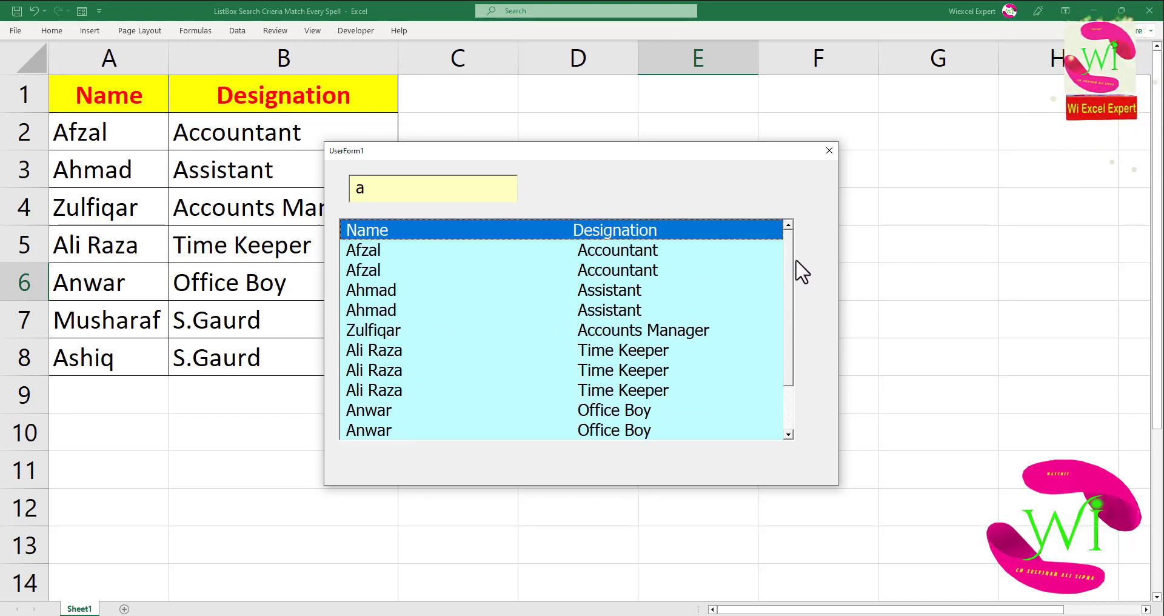
- Close the form and, in the VBA editor, remove UserForm1 without exporting it
{"action": "left_click", "coordinate": [830, 151]}
{"action": "left_click", "coordinate": [362, 31]}
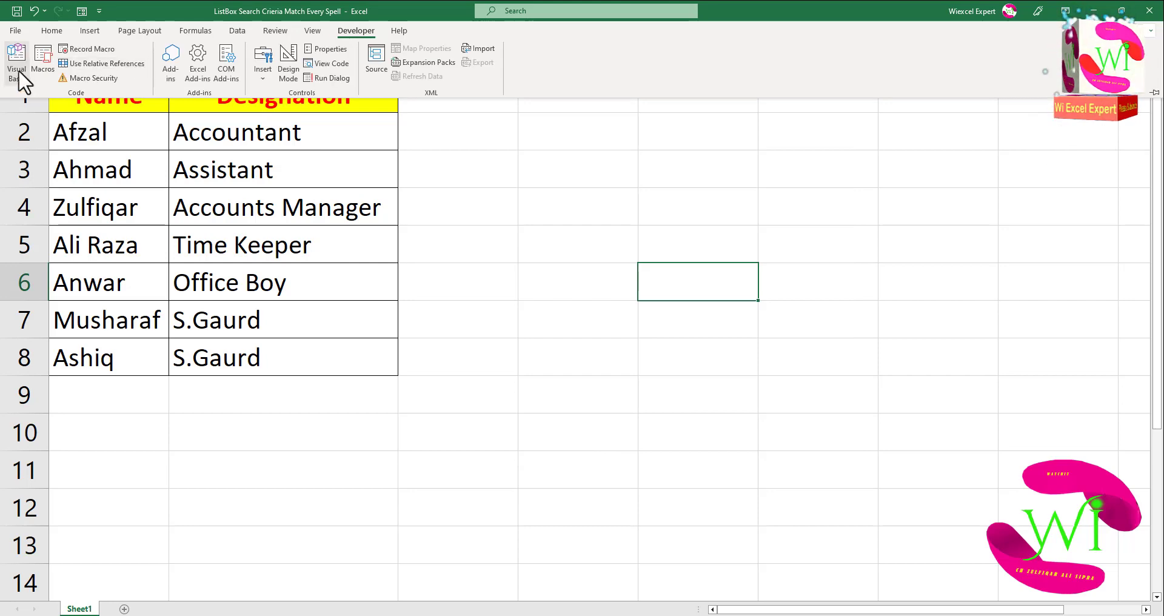
{"action": "left_click", "coordinate": [17, 67]}
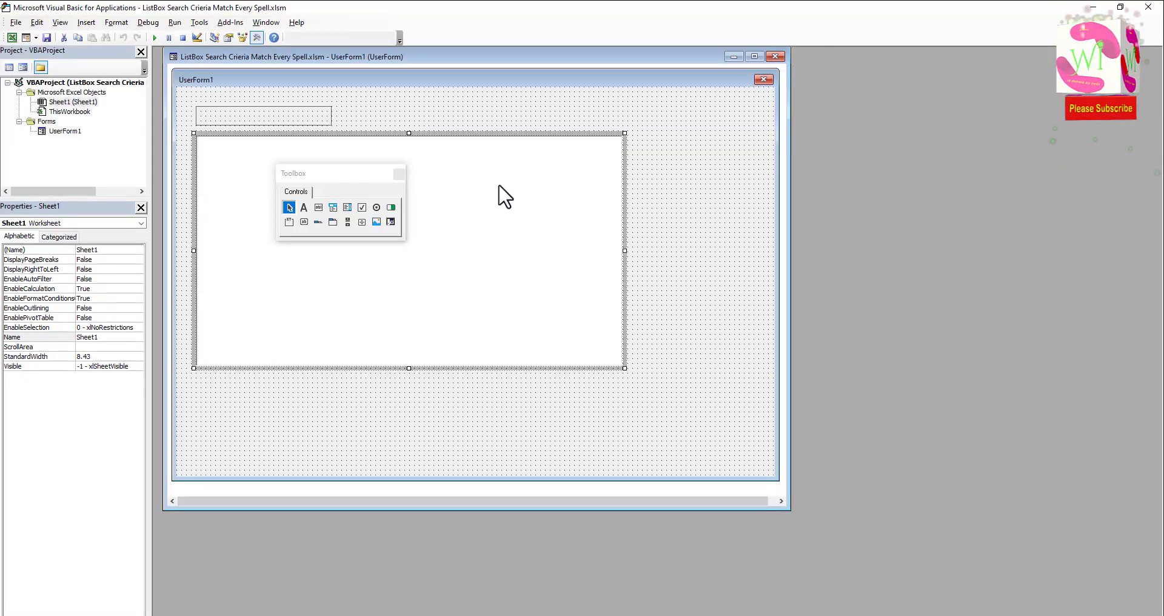
{"action": "left_click", "coordinate": [67, 131]}
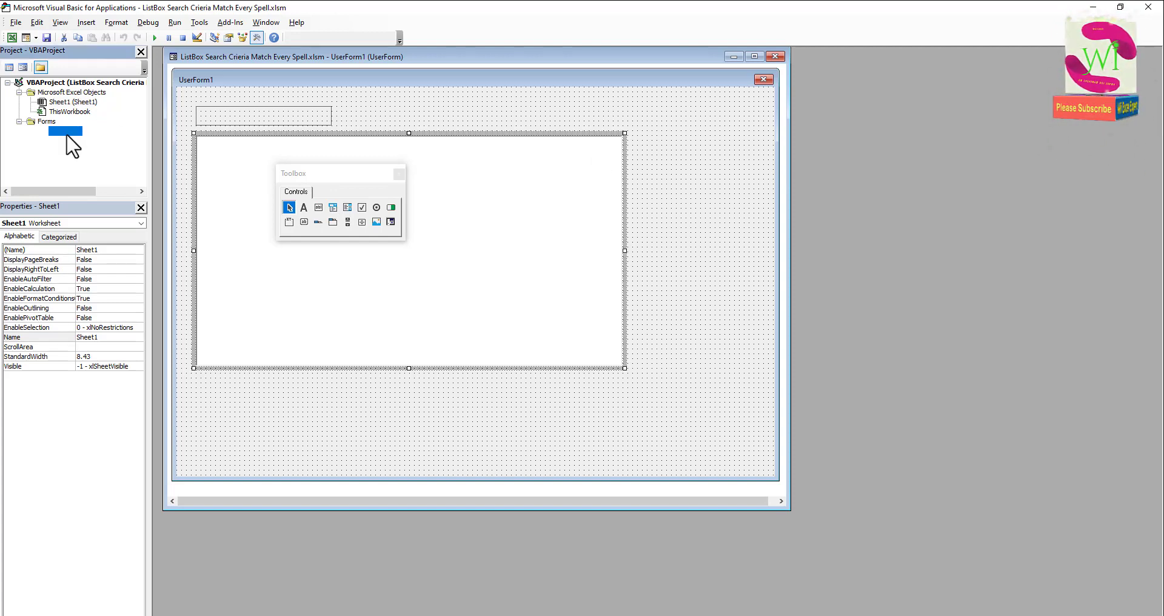
{"action": "right_click", "coordinate": [67, 131]}
{"action": "left_click", "coordinate": [114, 243]}
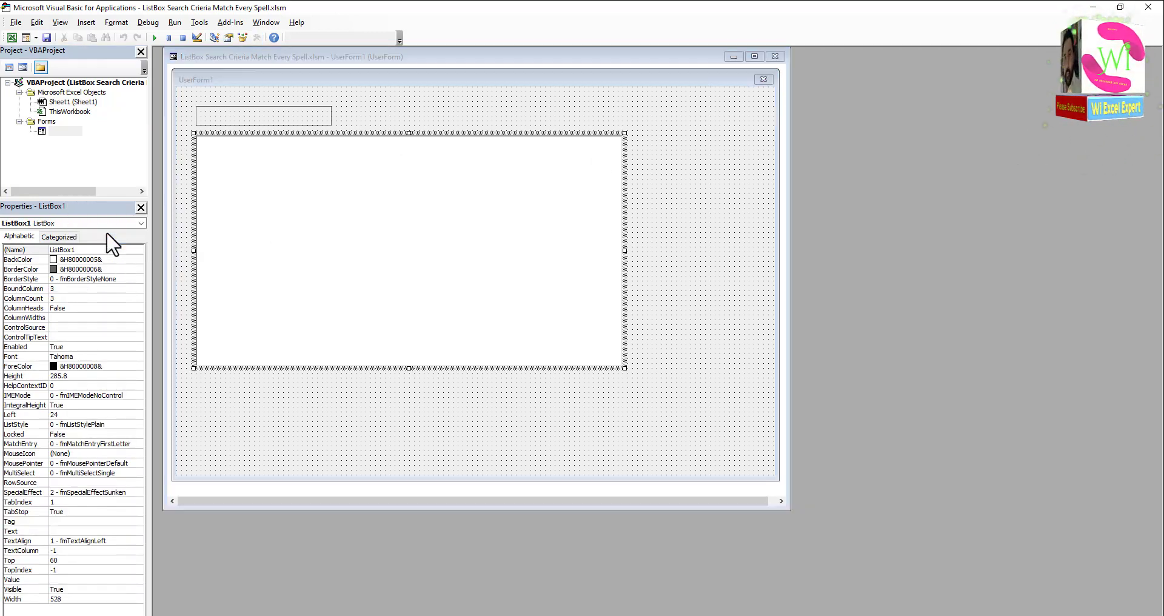
{"action": "left_click", "coordinate": [575, 364]}
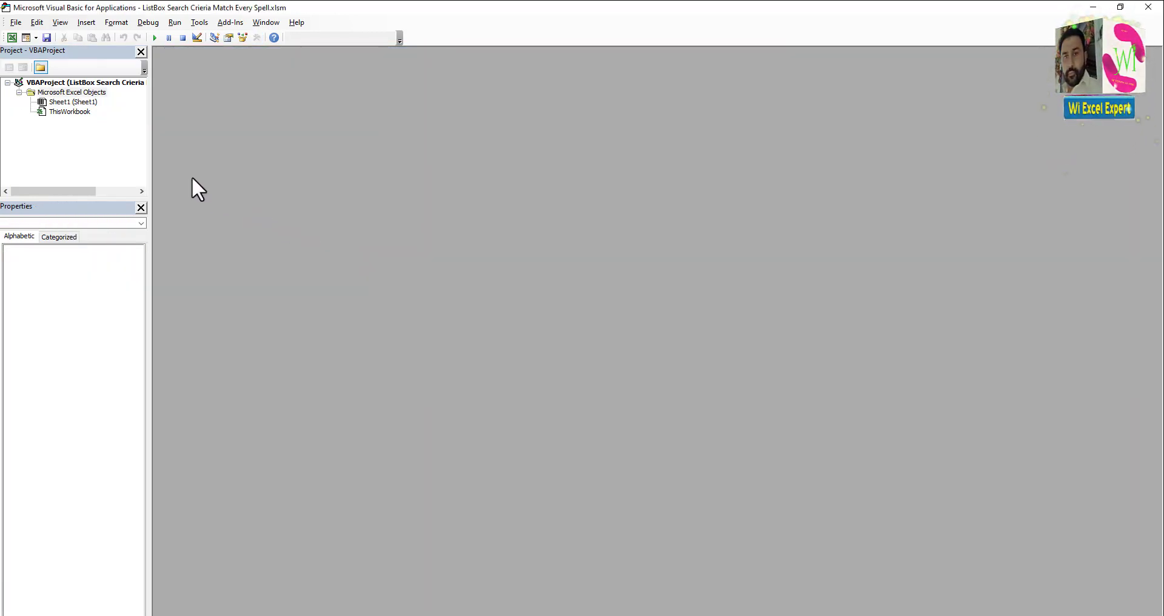
- Insert a new blank UserForm and resize it to 648 by 431.25
{"action": "left_click", "coordinate": [36, 38]}
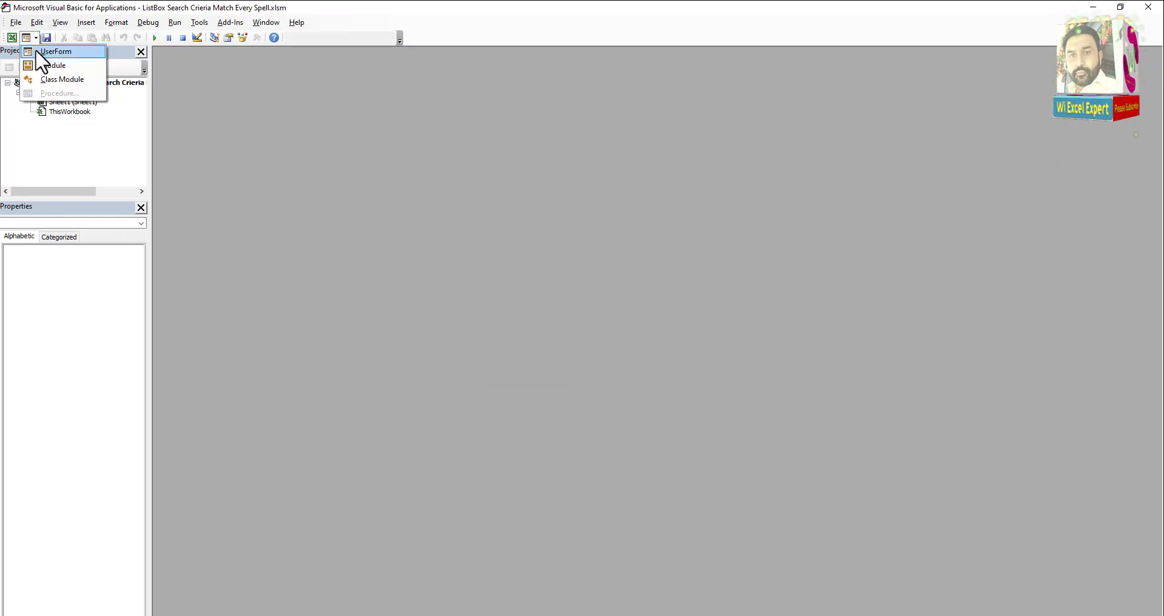
{"action": "left_click", "coordinate": [45, 51]}
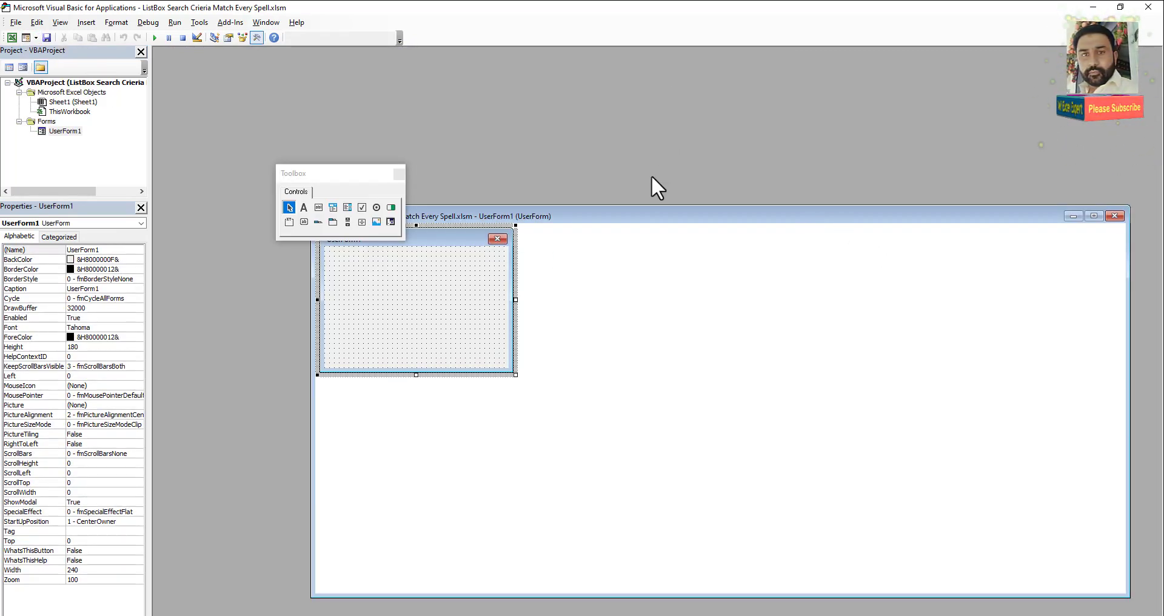
{"action": "left_click_drag", "start_coordinate": [638, 213], "coordinate": [483, 61]}
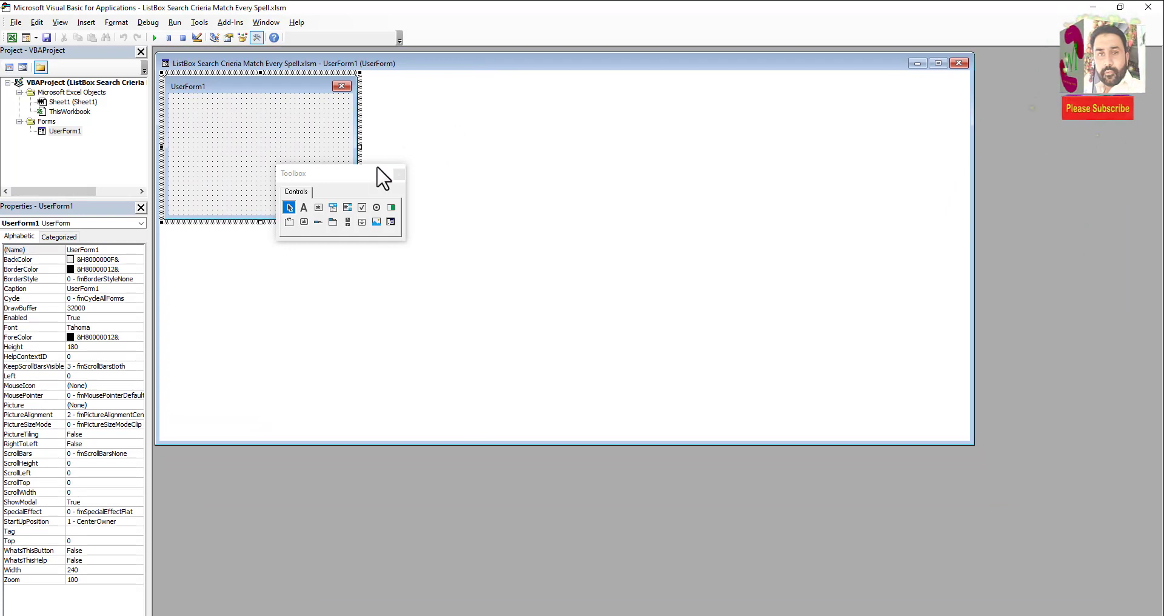
{"action": "left_click_drag", "start_coordinate": [371, 173], "coordinate": [173, 223]}
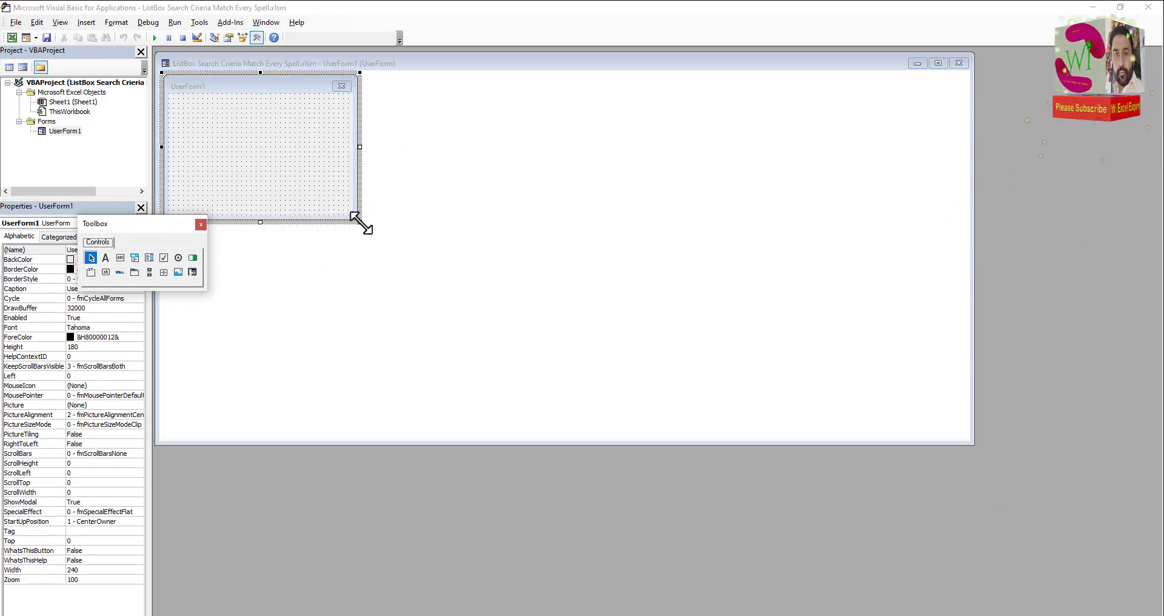
{"action": "mouse_move", "coordinate": [360, 222]}
{"action": "left_mouse_down"}
{"action": "mouse_move", "coordinate": [831, 424]}
{"action": "mouse_move", "coordinate": [777, 528]}
{"action": "left_mouse_up"}
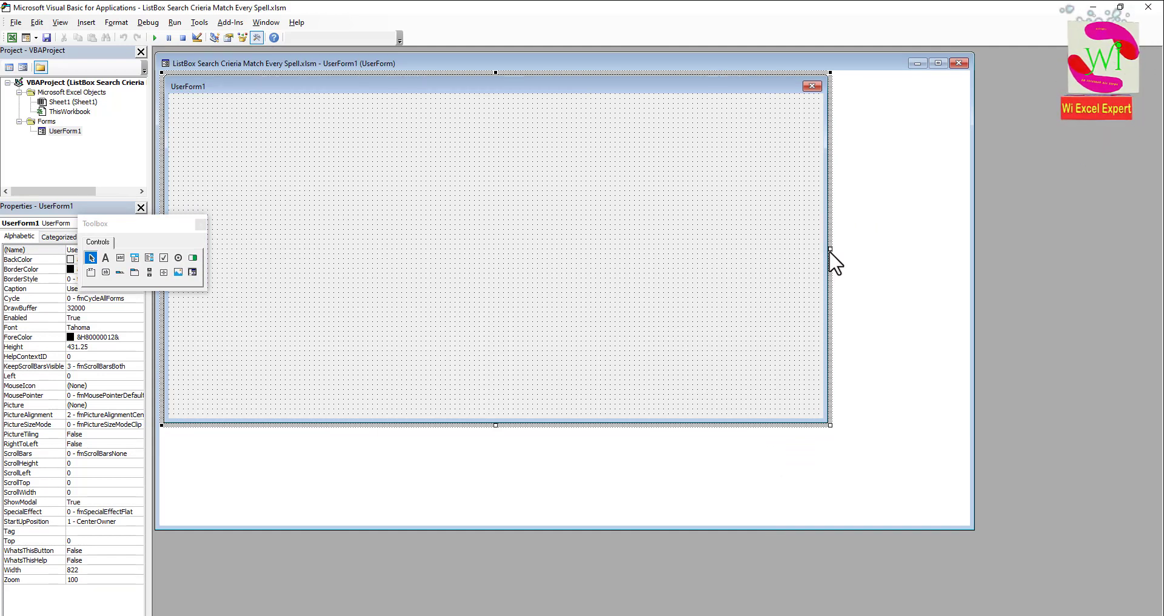
{"action": "left_click_drag", "start_coordinate": [830, 249], "coordinate": [690, 248]}
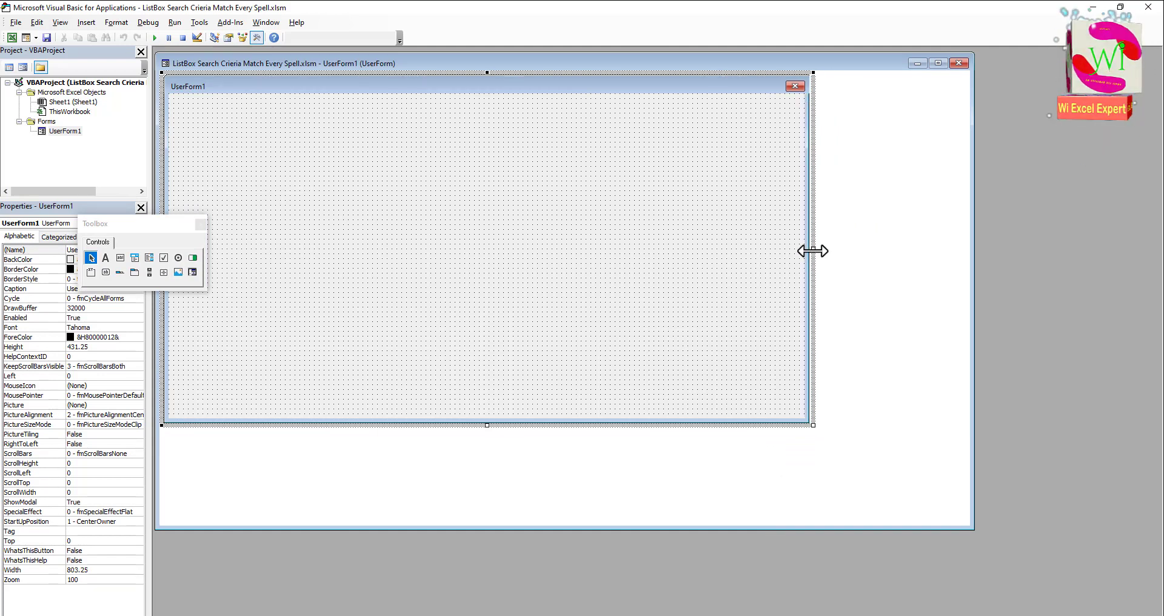
- Draw a search text box near the top of UserForm1 and make it taller
{"action": "left_click", "coordinate": [122, 257]}
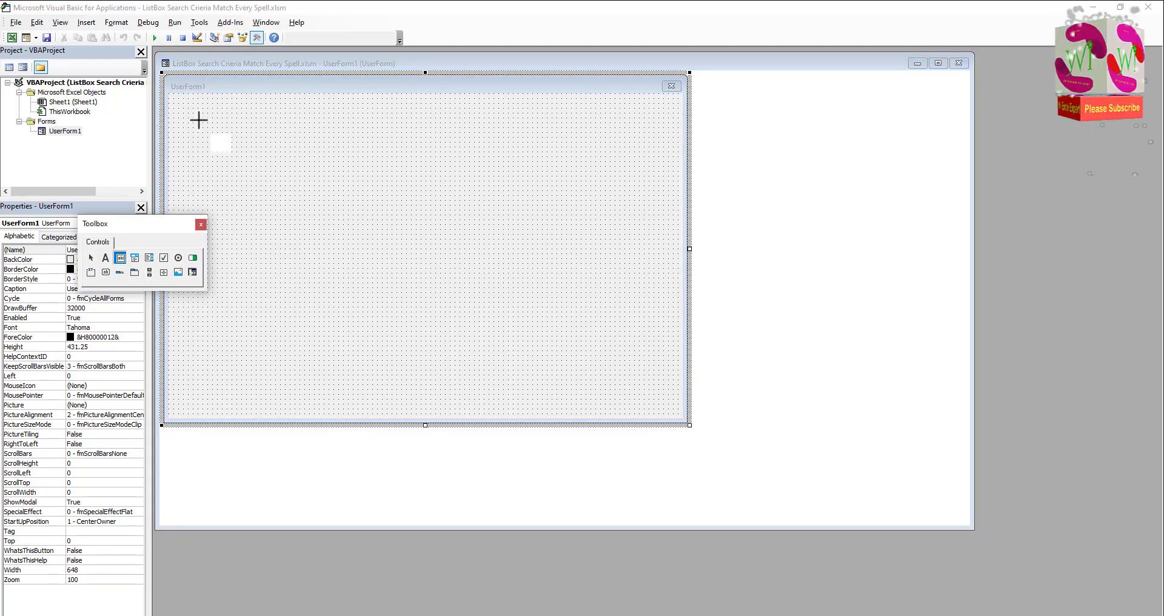
{"action": "left_click_drag", "start_coordinate": [193, 109], "coordinate": [364, 129]}
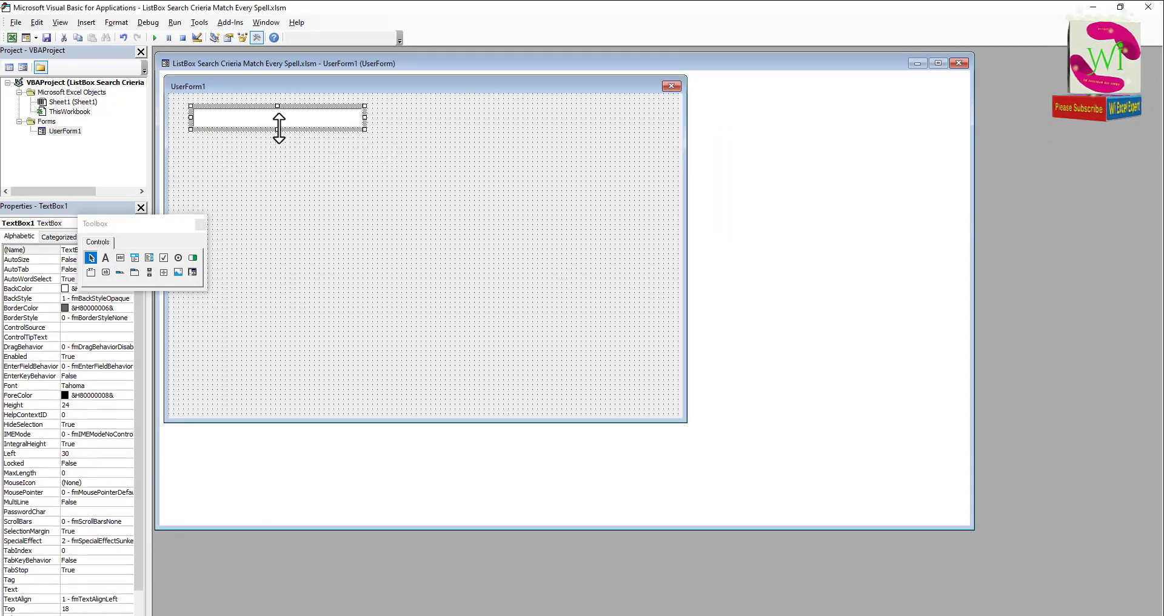
{"action": "left_click_drag", "start_coordinate": [277, 130], "coordinate": [277, 138]}
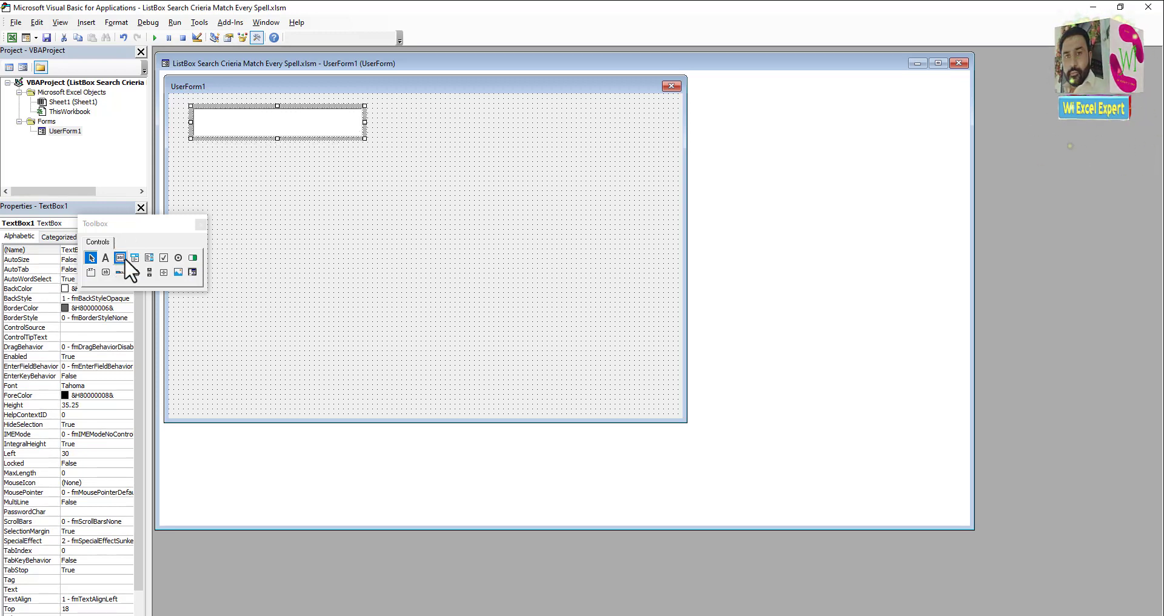
- Draw a large 564 by 294 list box below the text box
{"action": "left_click", "coordinate": [149, 258]}
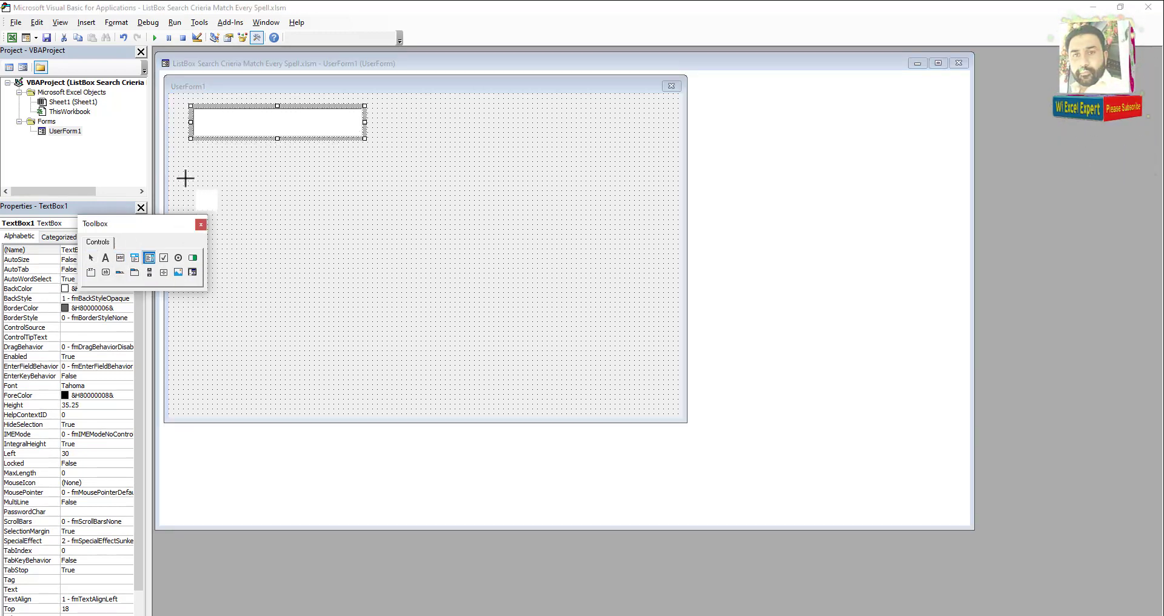
{"action": "left_click_drag", "start_coordinate": [182, 151], "coordinate": [641, 391]}
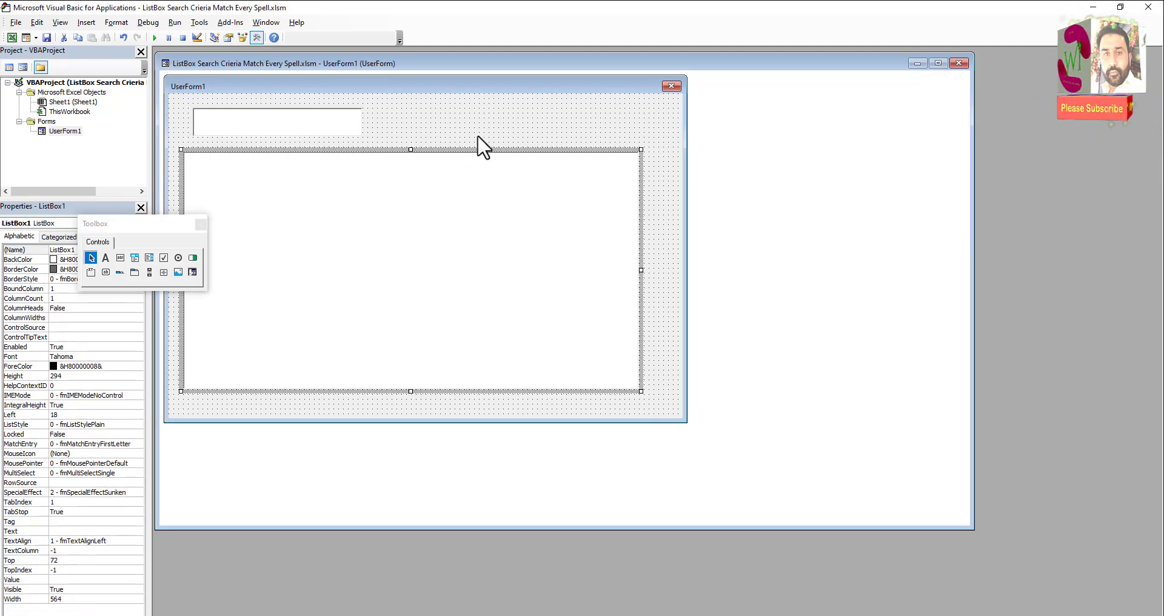
{"action": "left_click", "coordinate": [480, 139]}
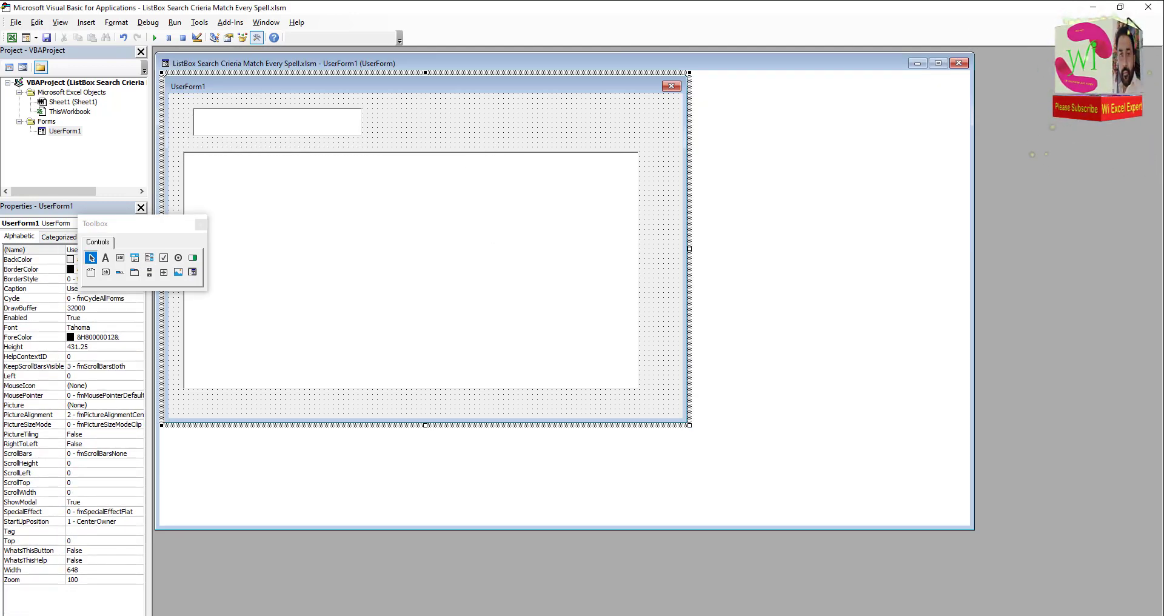
- Resize the VBA editor into a window over the sheet and select TextBox1
{"action": "mouse_move", "coordinate": [994, 9]}
{"action": "left_mouse_down"}
{"action": "mouse_move", "coordinate": [881, 139]}
{"action": "mouse_move", "coordinate": [925, 84]}
{"action": "left_mouse_up"}
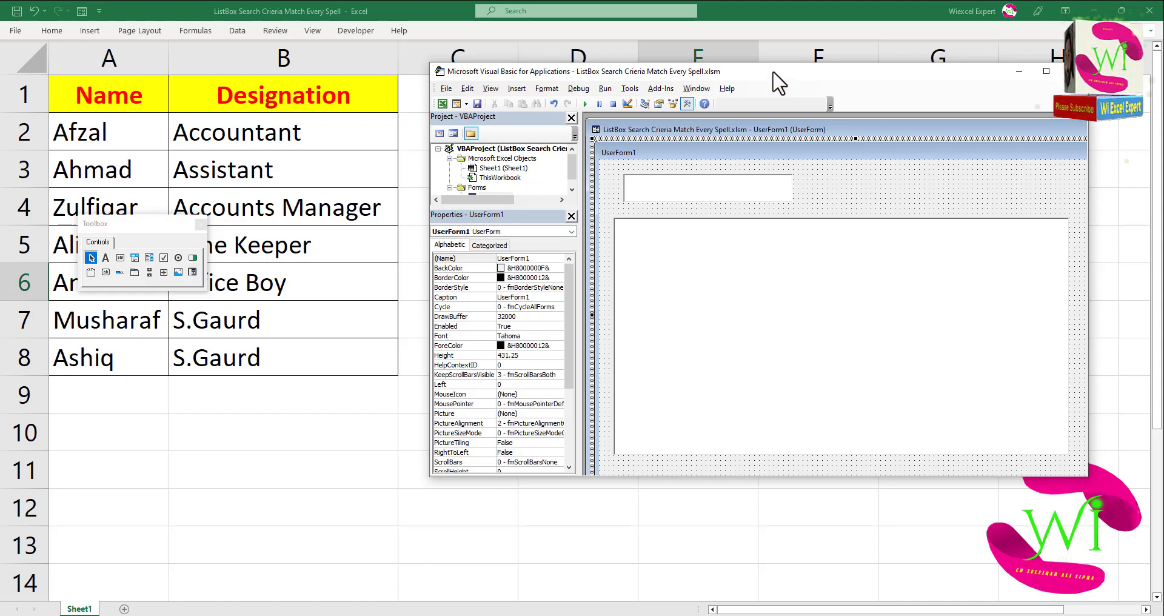
{"action": "left_click_drag", "start_coordinate": [772, 71], "coordinate": [484, 52]}
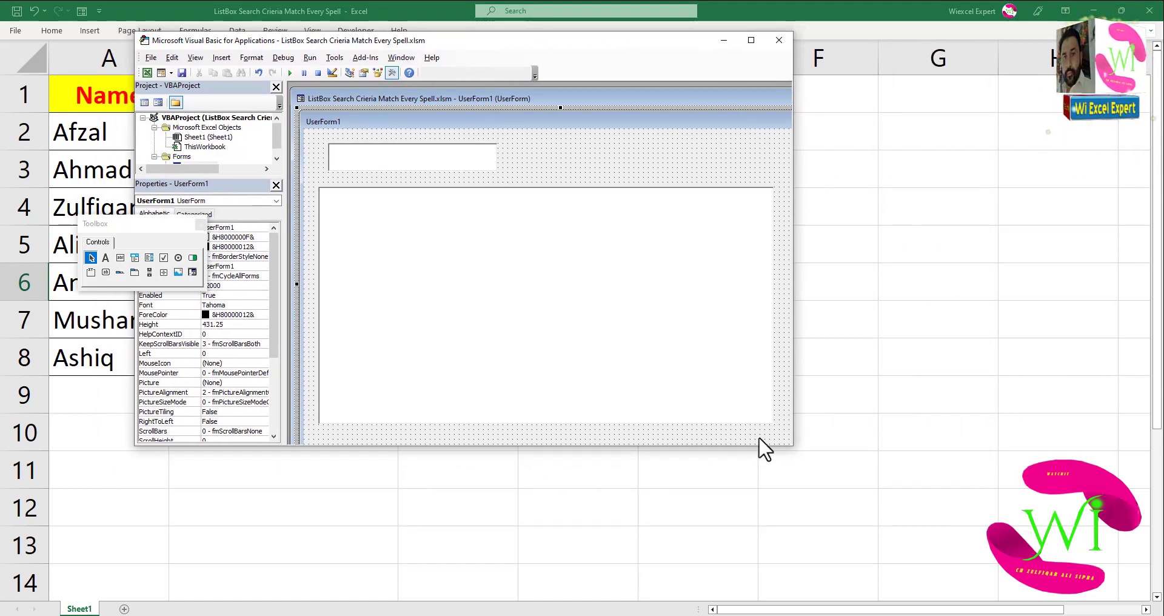
{"action": "left_click", "coordinate": [766, 397]}
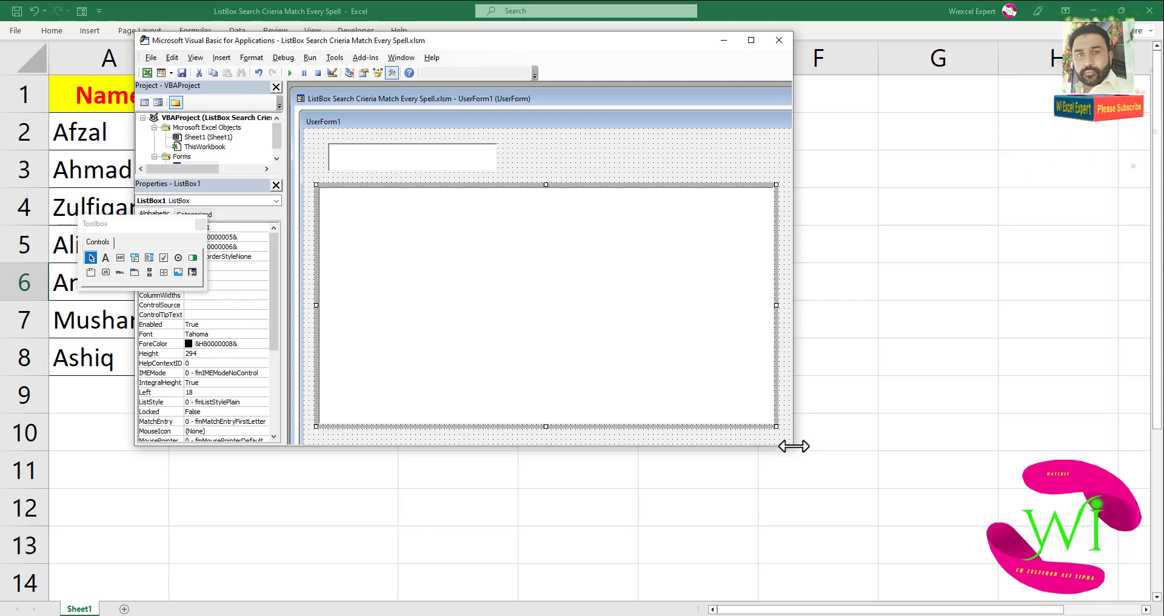
{"action": "left_click_drag", "start_coordinate": [794, 447], "coordinate": [960, 461]}
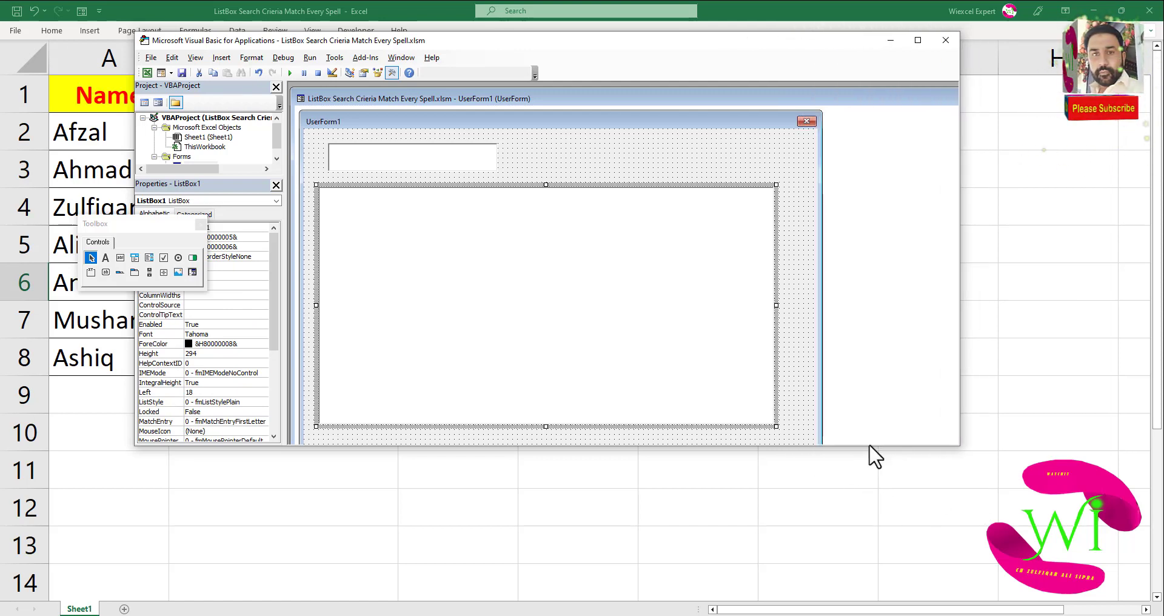
{"action": "left_click_drag", "start_coordinate": [870, 447], "coordinate": [876, 584]}
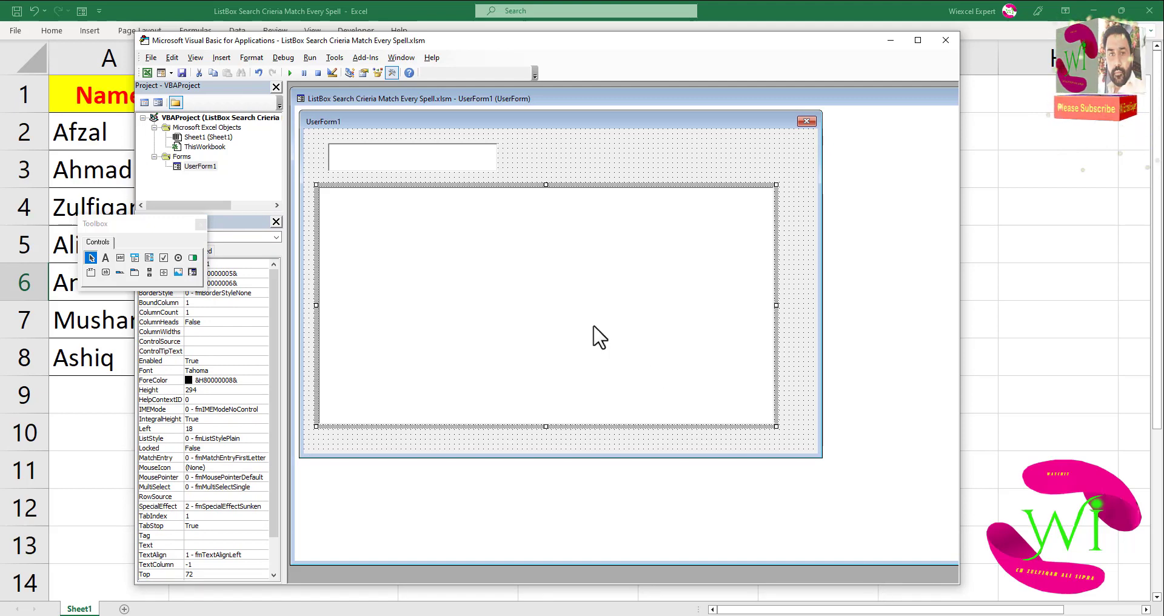
{"action": "left_click", "coordinate": [416, 169]}
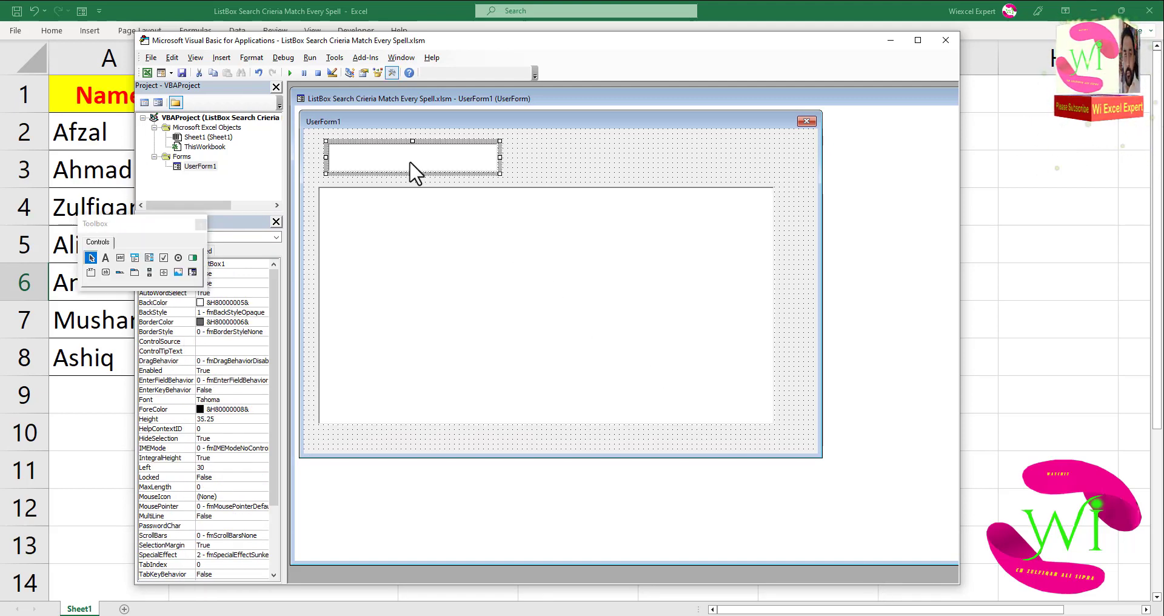
- Create the TextBox1_Change routine and paste in the ListBox1 name-filtering loop
{"action": "double_click", "coordinate": [416, 170]}
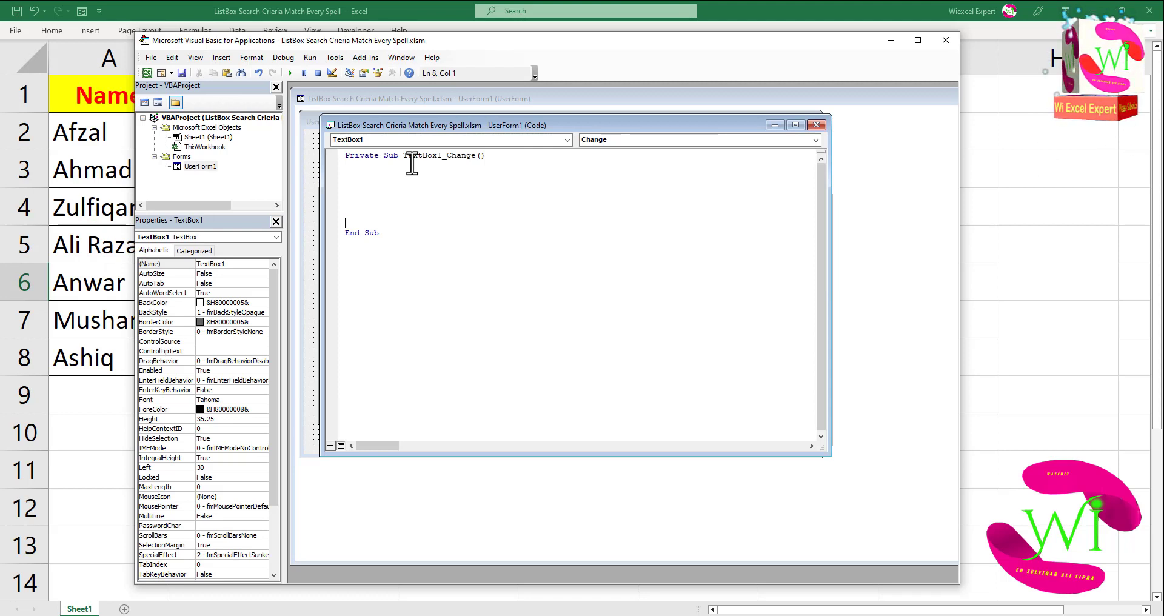
{"action": "key", "text": "Return"}
{"action": "key", "text": "Return"}
{"action": "key", "text": "Return"}
{"action": "key", "text": "Up"}
{"action": "key", "text": "Up"}
{"action": "key", "text": "Up"}
{"action": "key", "text": "Up"}
{"action": "key", "text": "Up"}
{"action": "key", "text": "Up"}
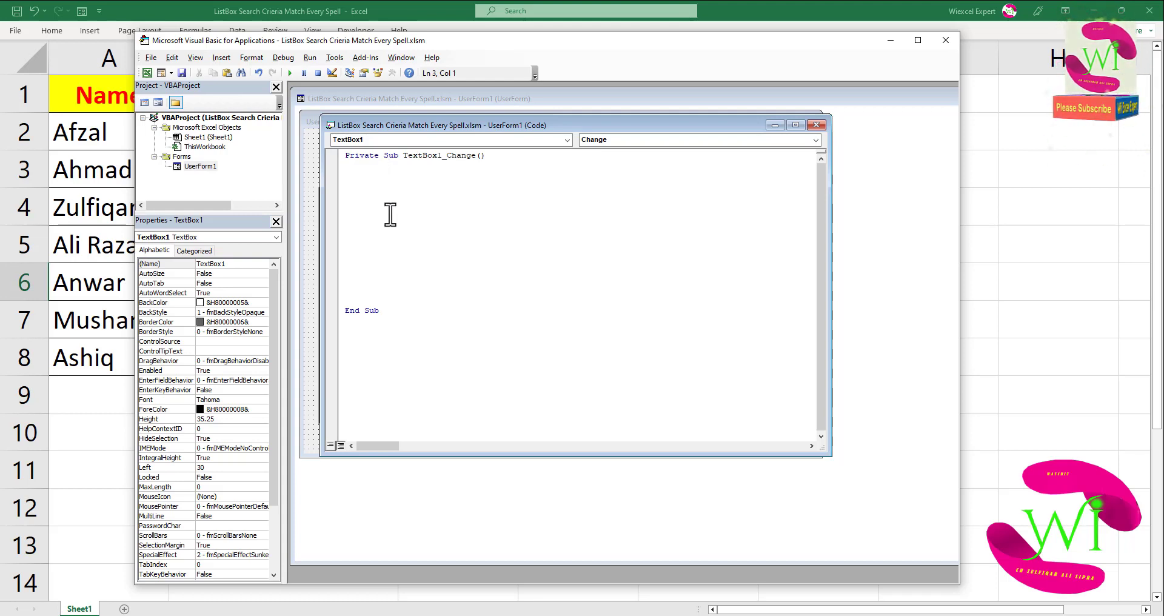
{"action": "type", "text": "Dim i As Long  Me.TextBox1 = Format(StrConv(Me.TextBox1, vbLowerCase)) Me.ListBox1.Clear Me.ListBox1.AddItem \"Name\" Me.ListBox1.List(0, 1) = \"Designation\" Me.ListBox1.Selected(0) = True For i = 2 To Sheet1.Range(\"A1000000\").End(xlUp).Row For x = 1 To Len(Sheet1.Cells(i, 1)) a = Me.TextBox1.TextLength If LCase(Mid(Sheet1.Cells(i, 1), x, a)) = Me.TextBox1 And Me.TextBox1 <> \"\" Then Me.ListBox1.AddItem Sheet1.Cells(i, 1) Me.ListBox1.List(ListBox1.ListCount - 1, 1) = \" \" & Sheet1.Cells(i, 2) End If Next x Next i"}
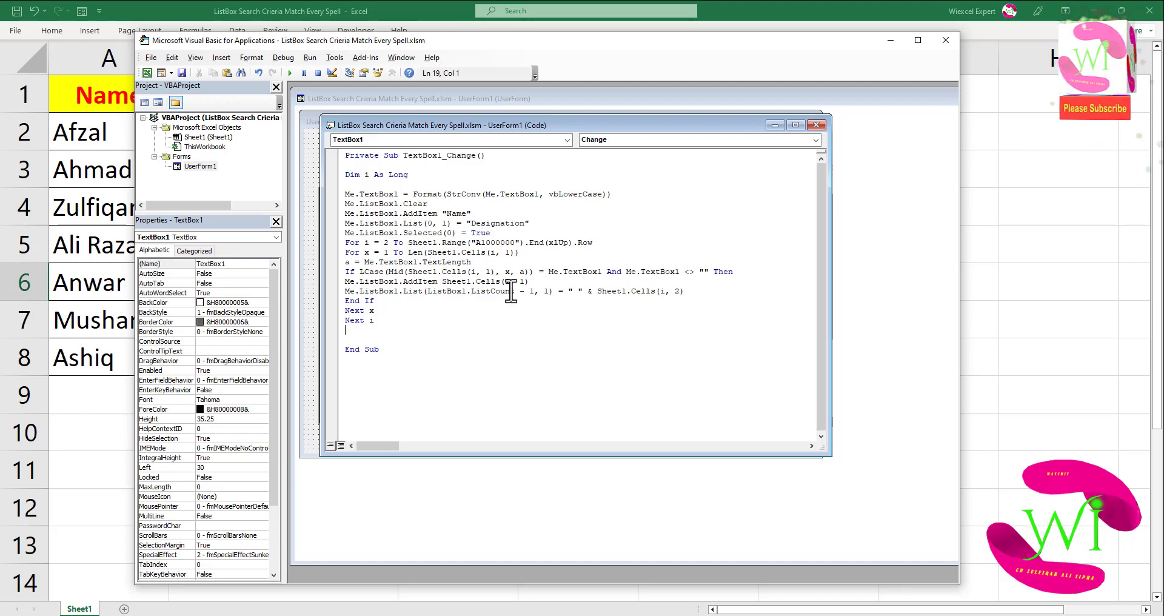
{"action": "left_click", "coordinate": [482, 495]}
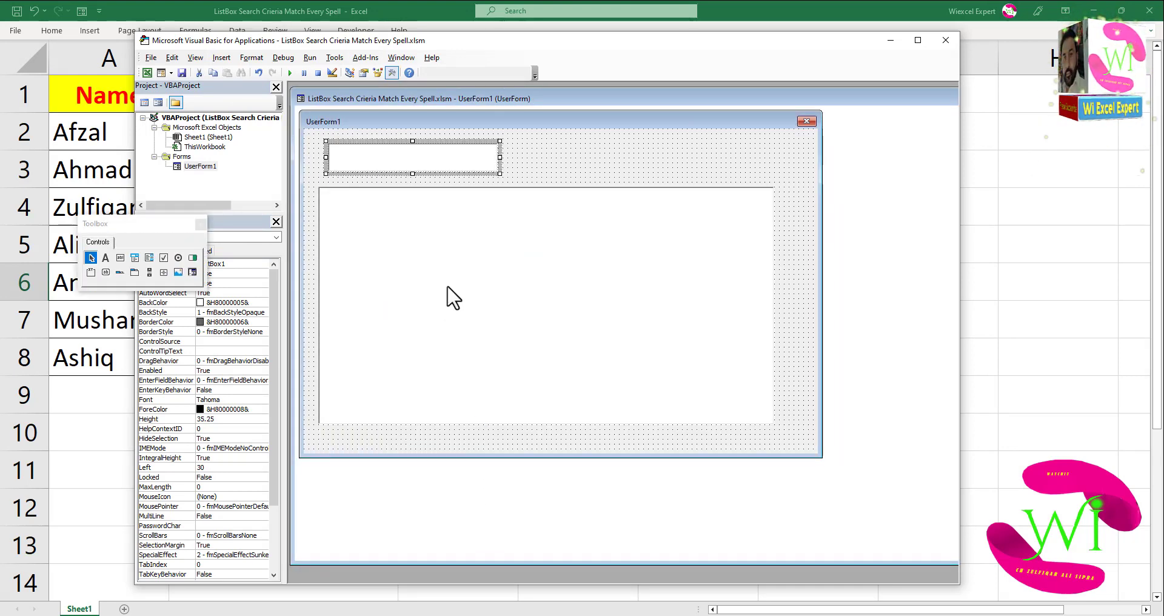
- Run UserForm1 and type 'a' to list matching names in one column
{"action": "left_click", "coordinate": [405, 228]}
{"action": "left_click", "coordinate": [286, 71]}
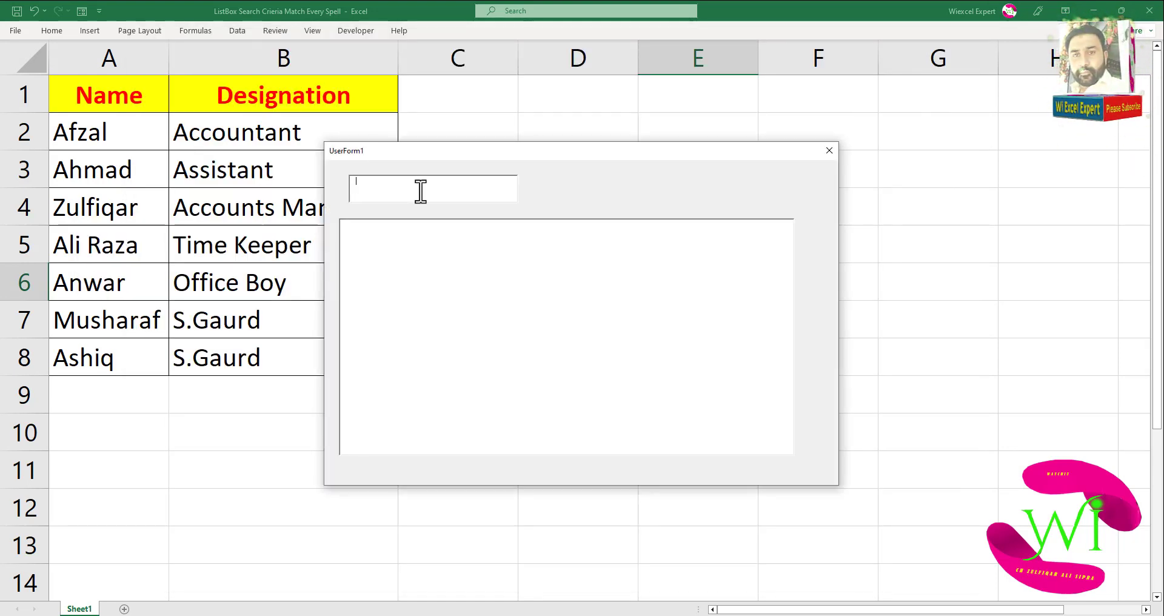
{"action": "type", "text": "a"}
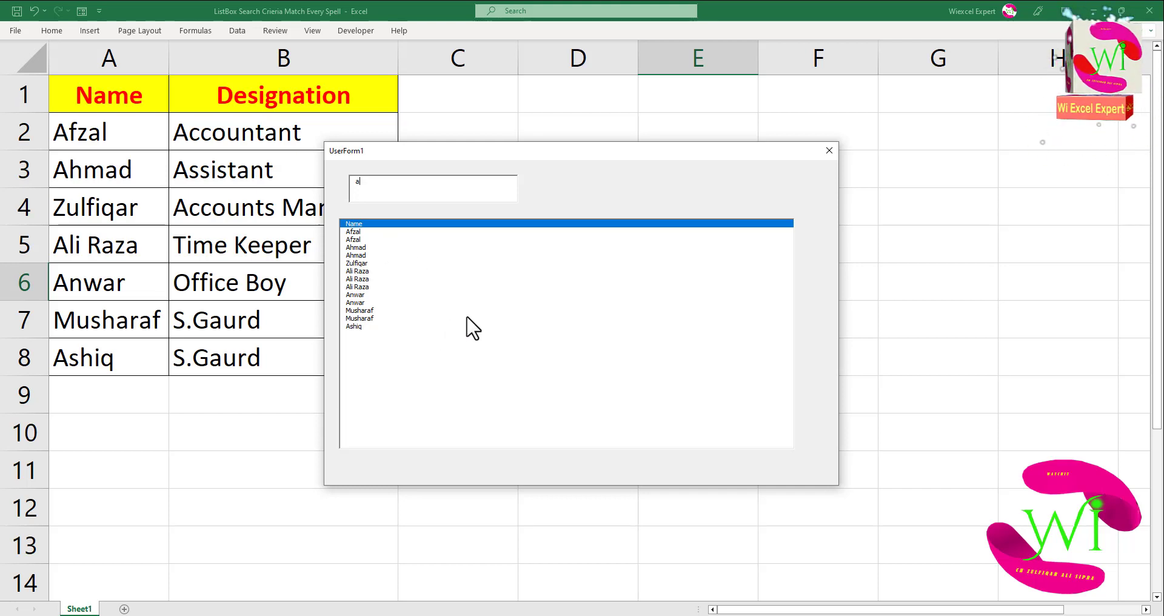
- Close the running form, set ListBox1's ColumnCount to 2, and run it again
{"action": "left_click", "coordinate": [829, 151]}
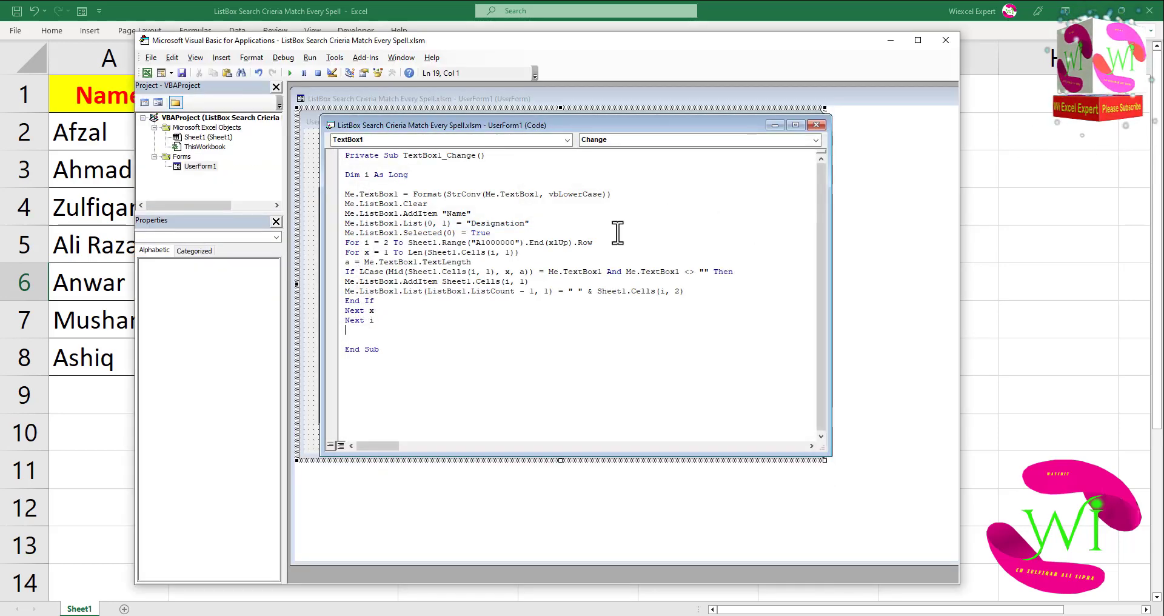
{"action": "left_click", "coordinate": [314, 152]}
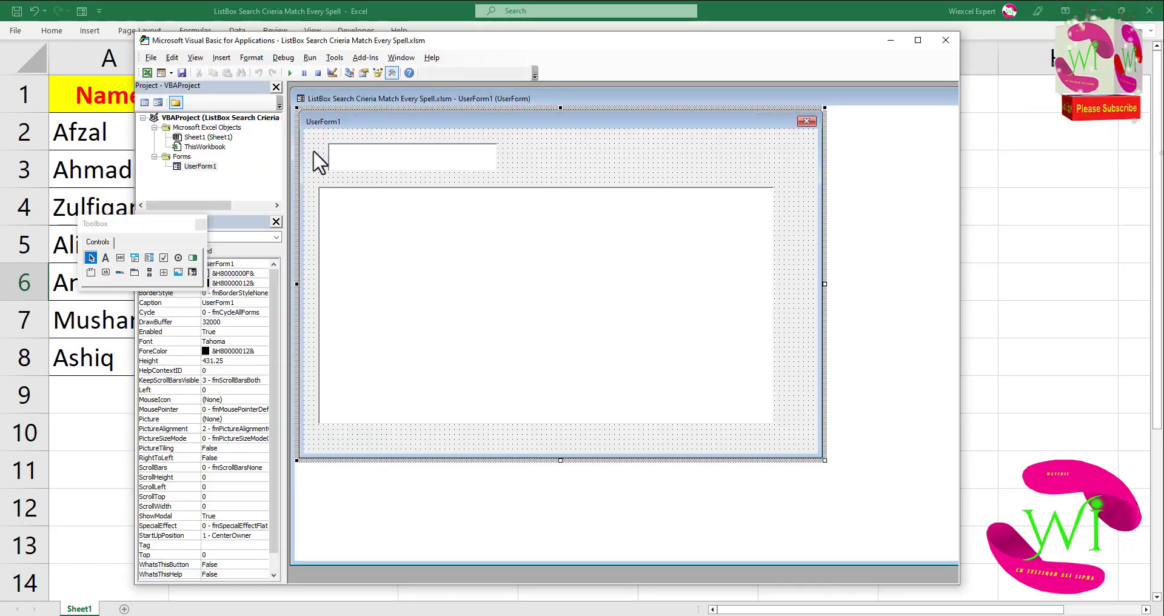
{"action": "left_click", "coordinate": [376, 228]}
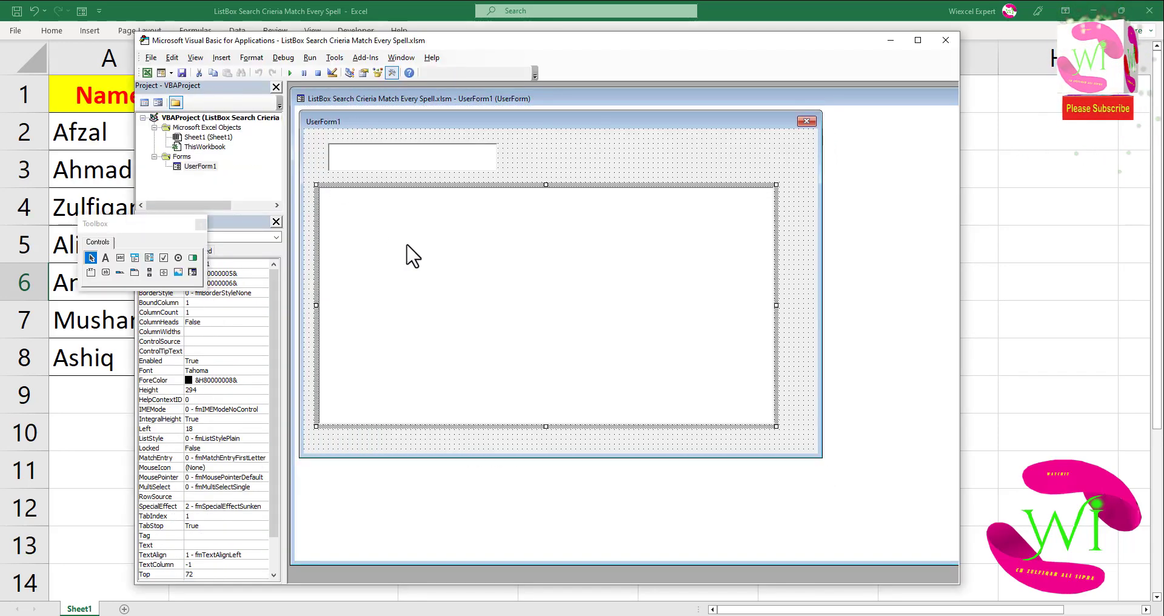
{"action": "left_click", "coordinate": [203, 300]}
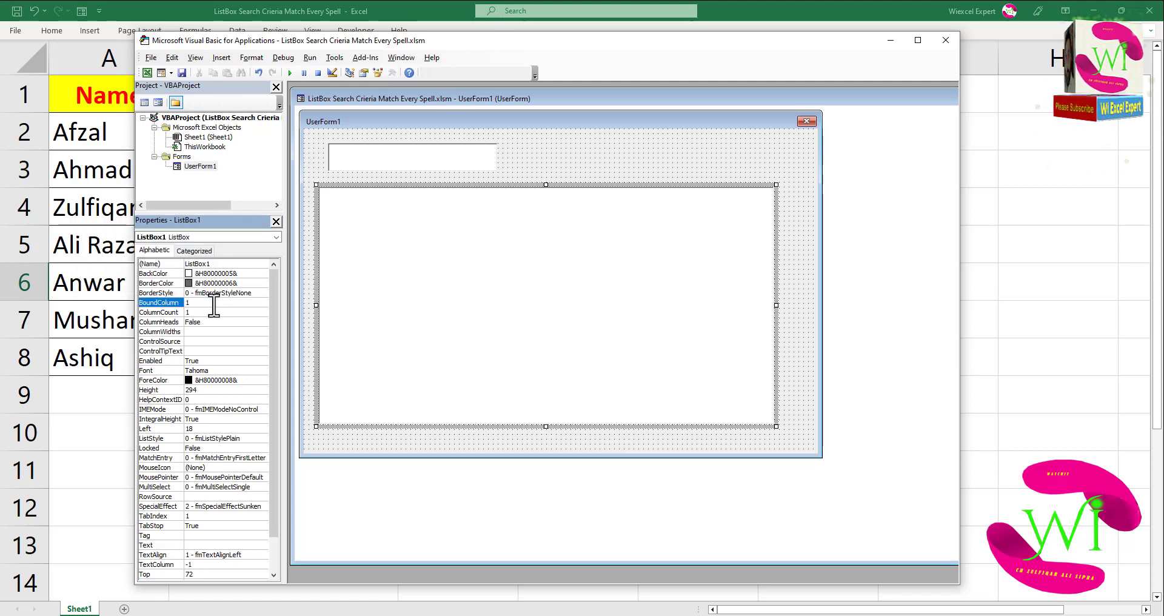
{"action": "left_click", "coordinate": [213, 305]}
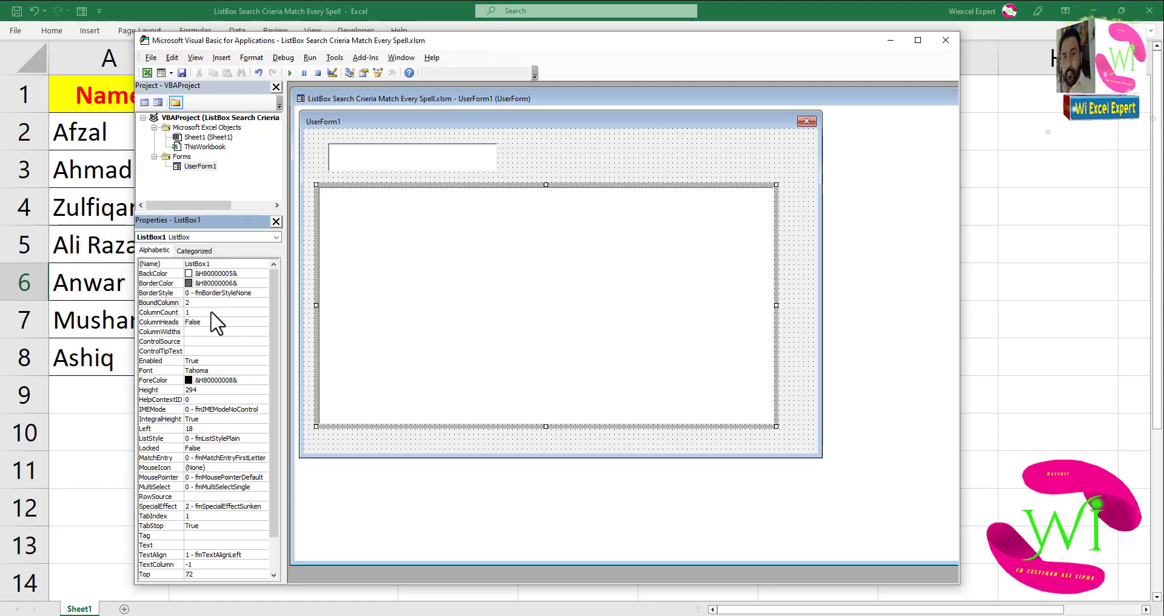
{"action": "left_click", "coordinate": [213, 312]}
{"action": "type", "text": "2"}
{"action": "left_click", "coordinate": [351, 332]}
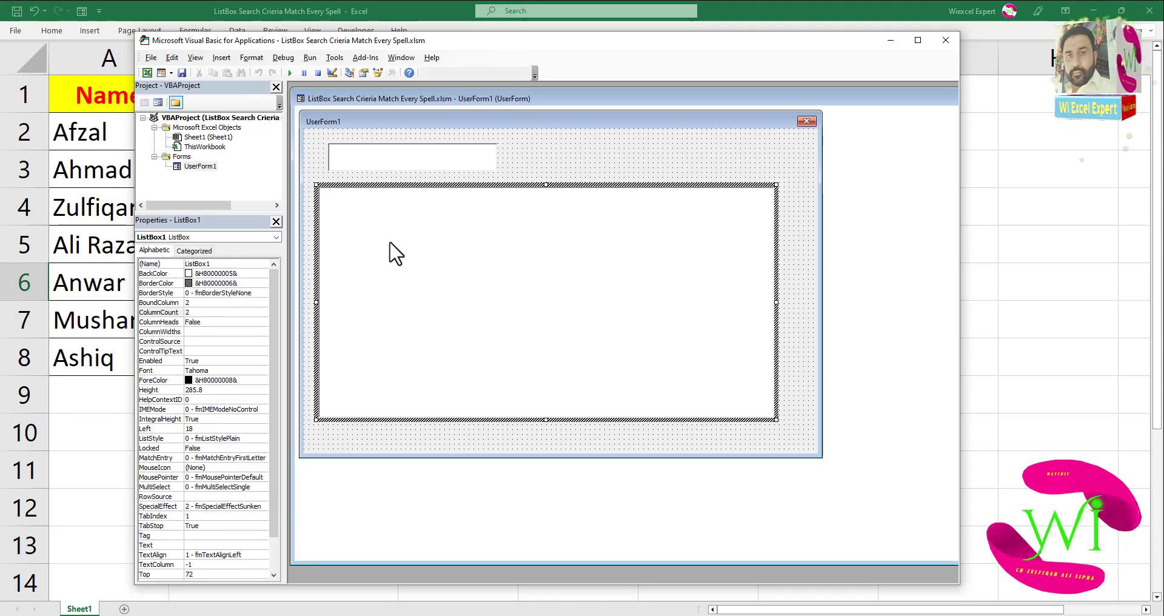
{"action": "left_click", "coordinate": [290, 73]}
- Search 'a', then 'ali', then 'mu' to check the two-column filtering
{"action": "type", "text": "a"}
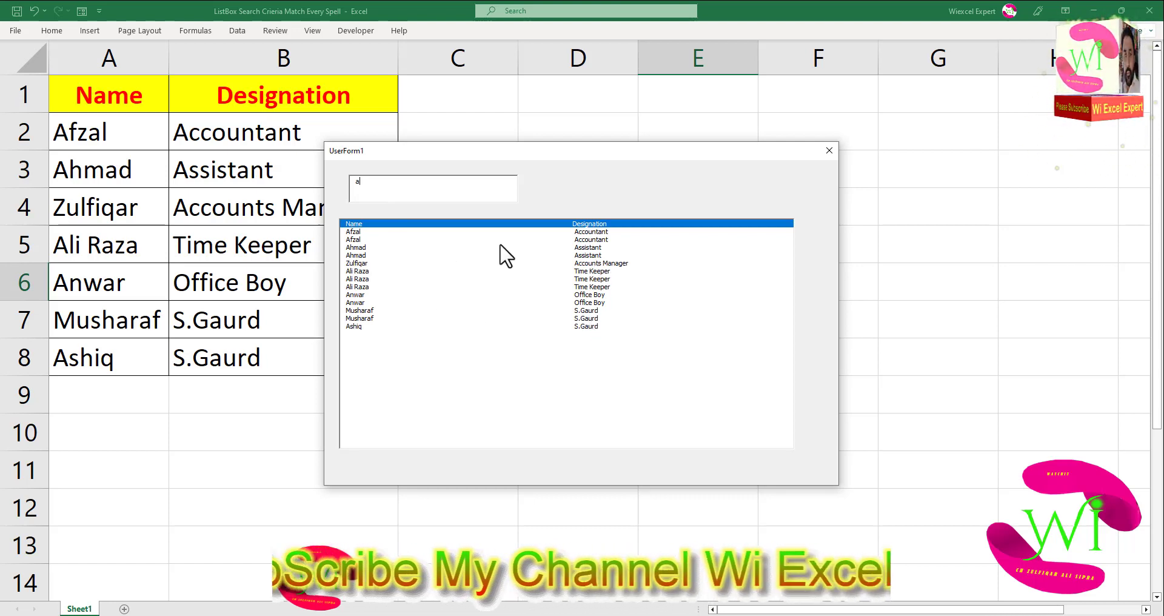
{"action": "left_click", "coordinate": [387, 188]}
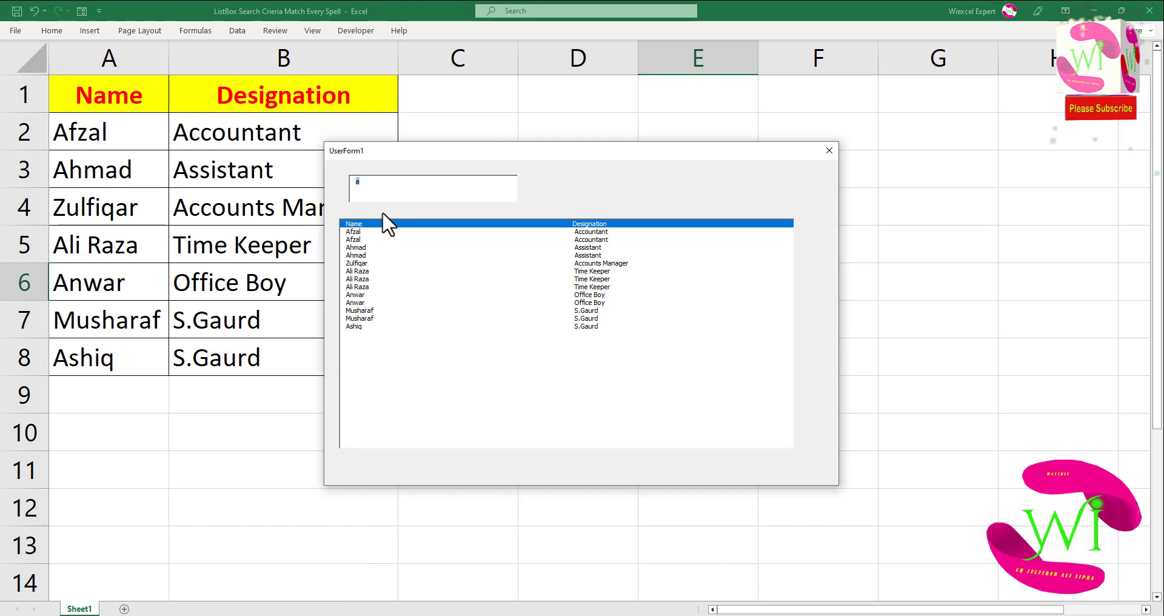
{"action": "type", "text": "ali"}
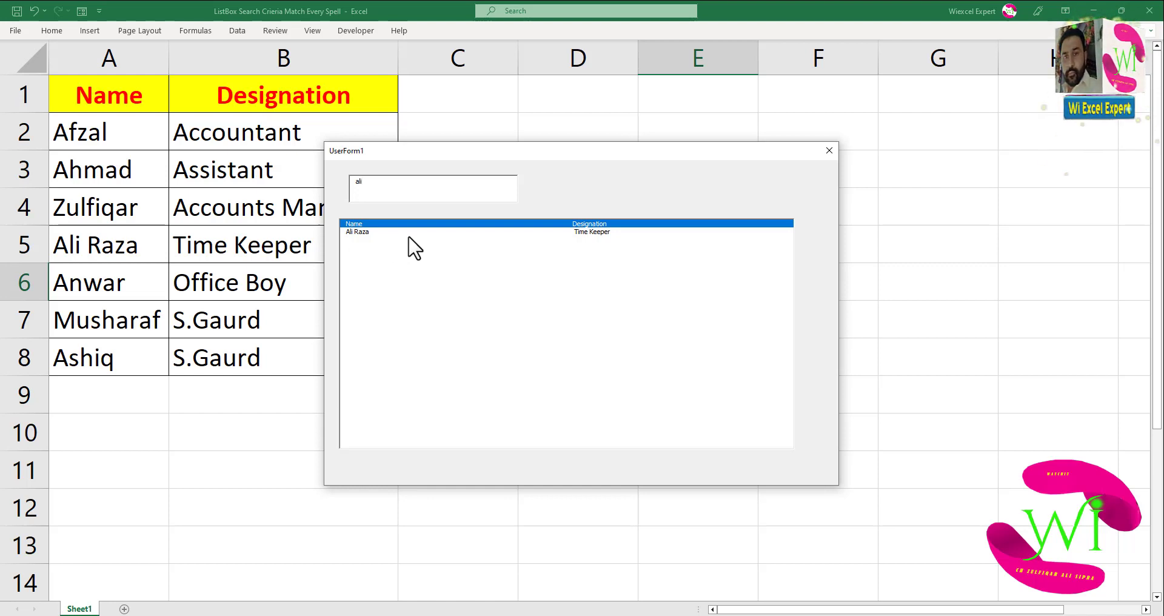
{"action": "left_click_drag", "start_coordinate": [395, 189], "coordinate": [332, 180]}
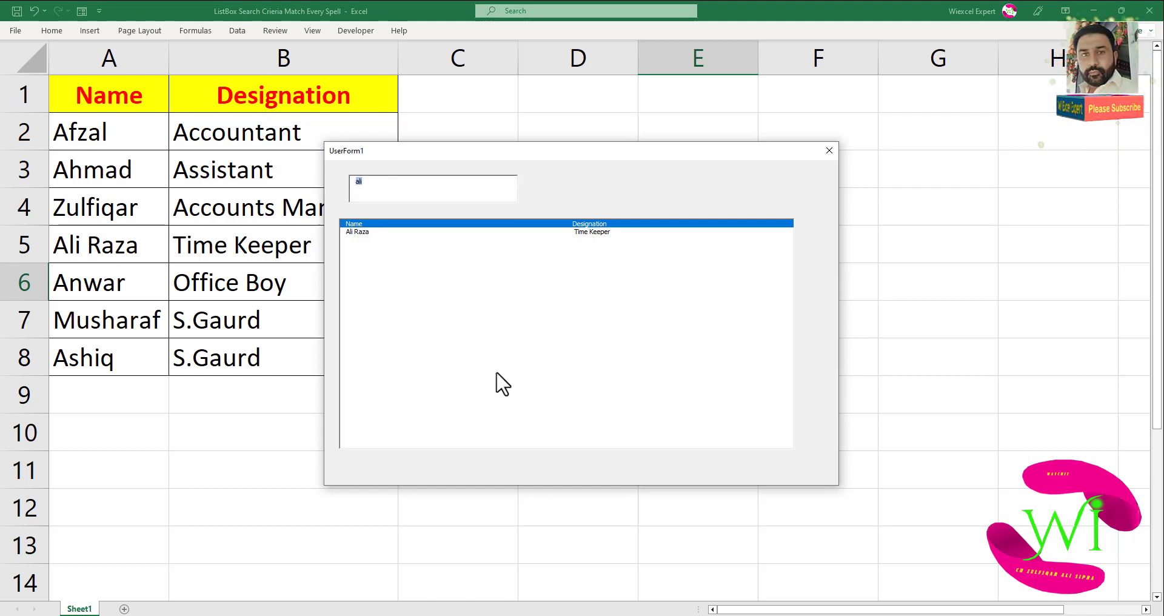
{"action": "type", "text": "m"}
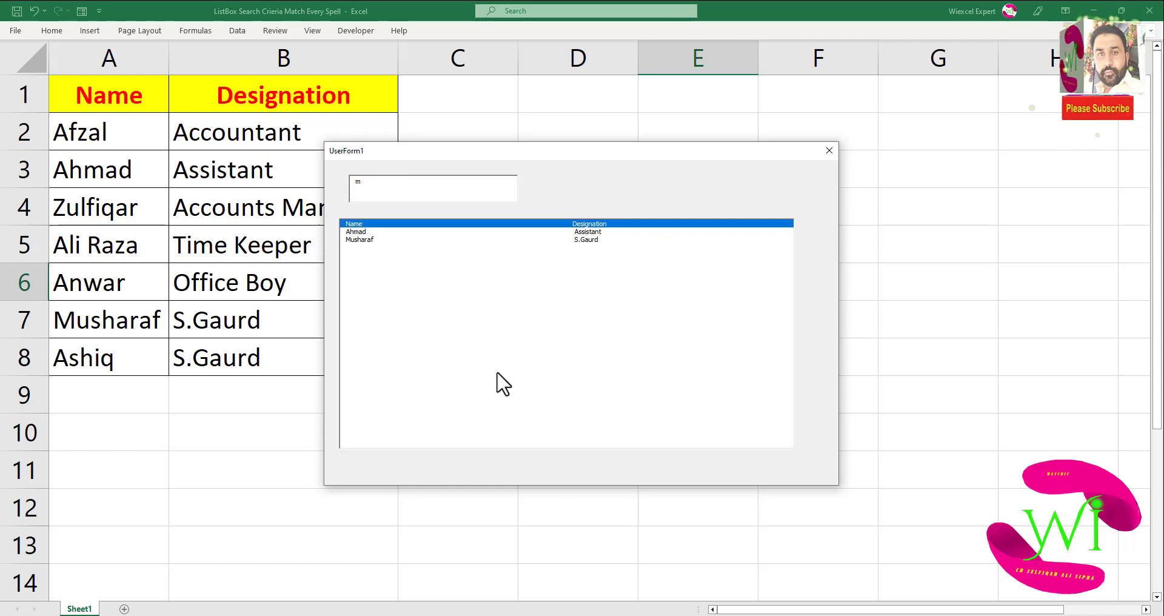
{"action": "type", "text": "u"}
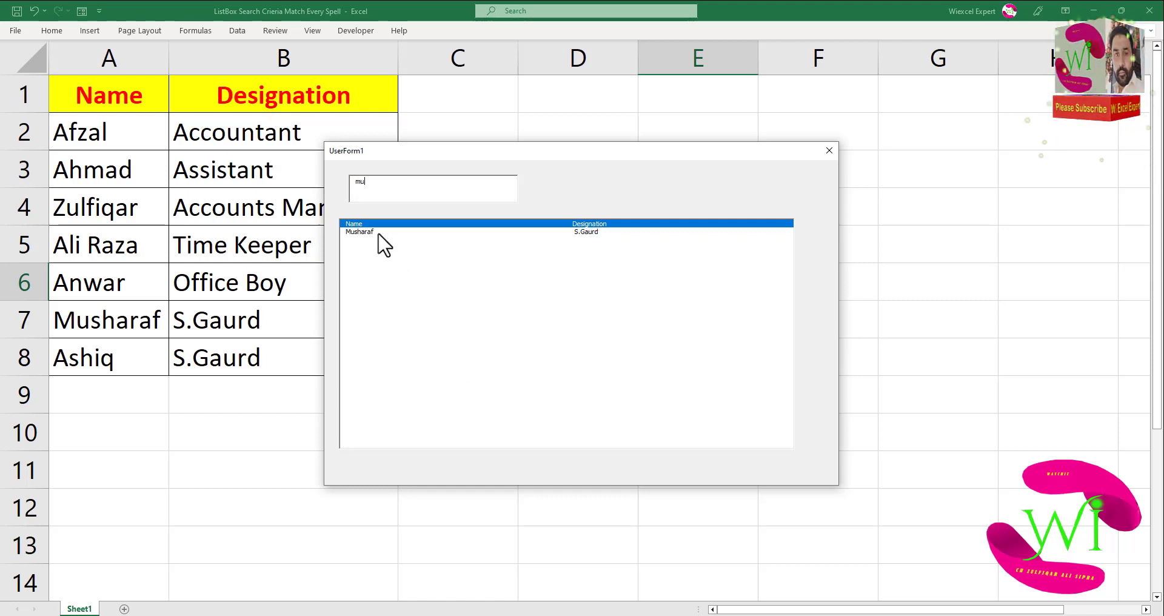